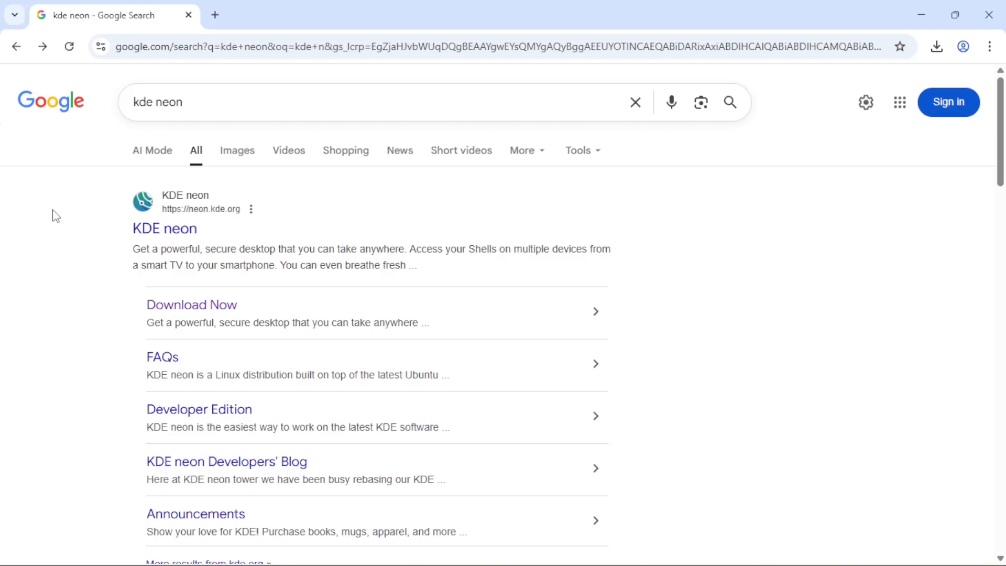
Step: Open the KDE neon download page from the search results and review the available live image editions
{"action": "left_click", "coordinate": [169, 314]}
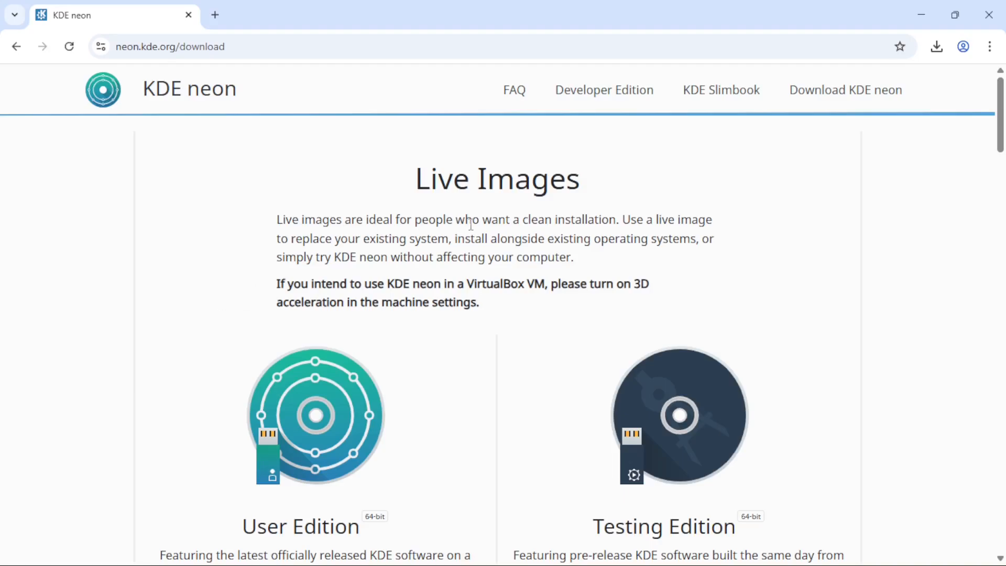
{"action": "scroll", "coordinate": [218, 346], "scroll_direction": "down", "scroll_amount": 1}
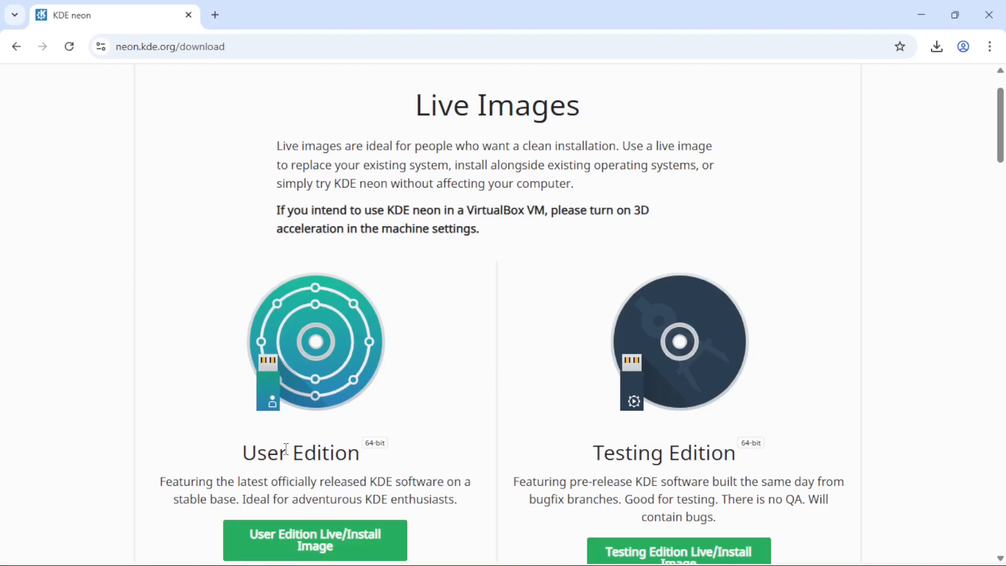
{"action": "scroll", "coordinate": [325, 440], "scroll_direction": "down", "scroll_amount": 2}
{"action": "scroll", "coordinate": [632, 349], "scroll_direction": "down", "scroll_amount": 2}
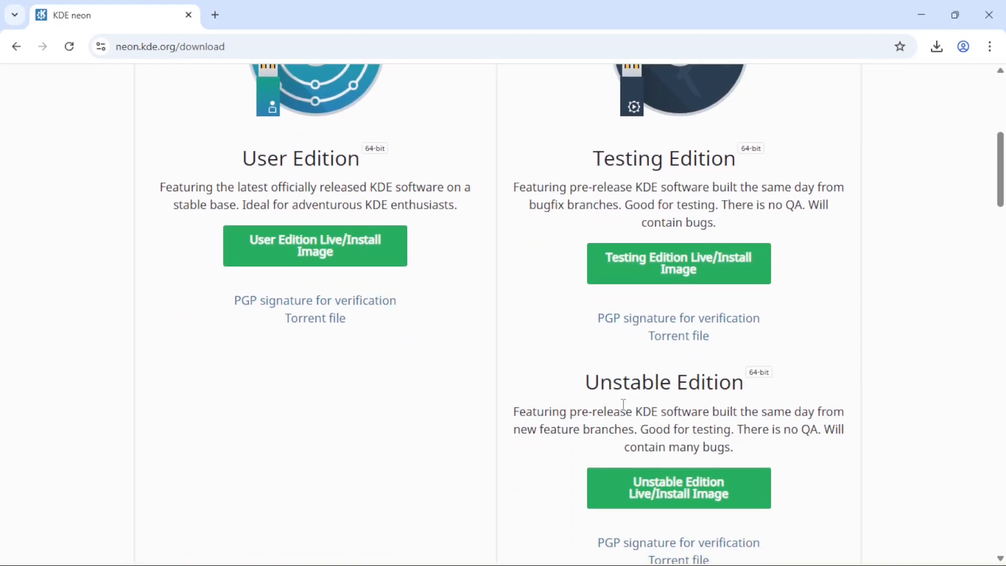
{"action": "scroll", "coordinate": [623, 404], "scroll_direction": "down", "scroll_amount": 3}
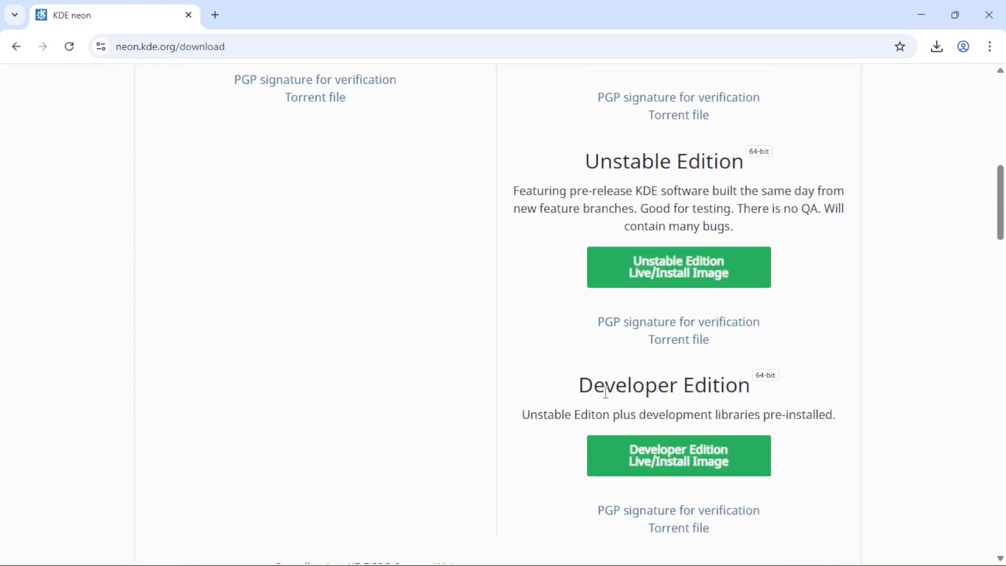
{"action": "scroll", "coordinate": [592, 386], "scroll_direction": "up", "scroll_amount": 7}
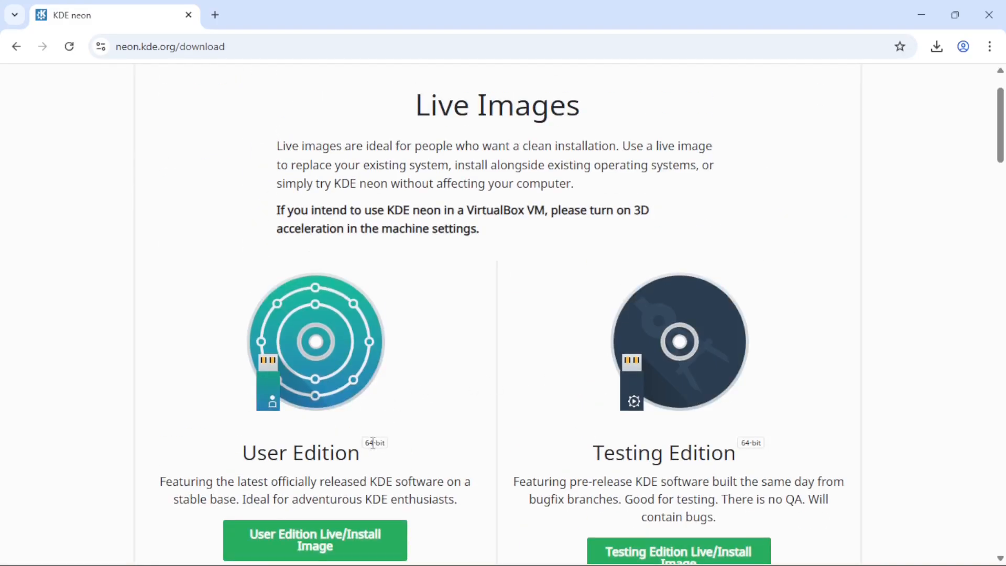
{"action": "scroll", "coordinate": [404, 442], "scroll_direction": "up", "scroll_amount": 1}
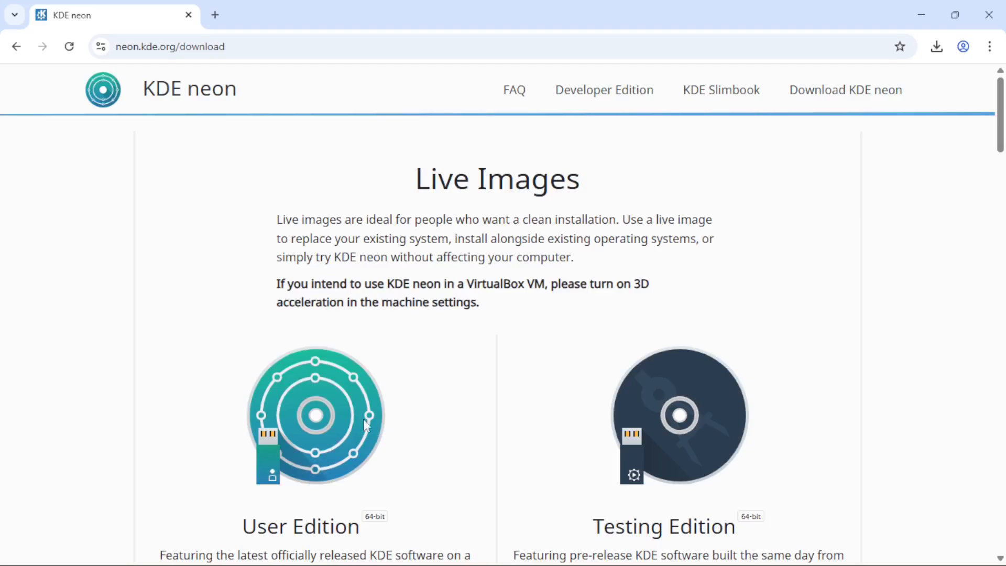
Step: Start downloading the 64-bit User Edition live/install image of KDE neon
{"action": "scroll", "coordinate": [386, 417], "scroll_direction": "down", "scroll_amount": 1}
{"action": "scroll", "coordinate": [337, 350], "scroll_direction": "down", "scroll_amount": 2}
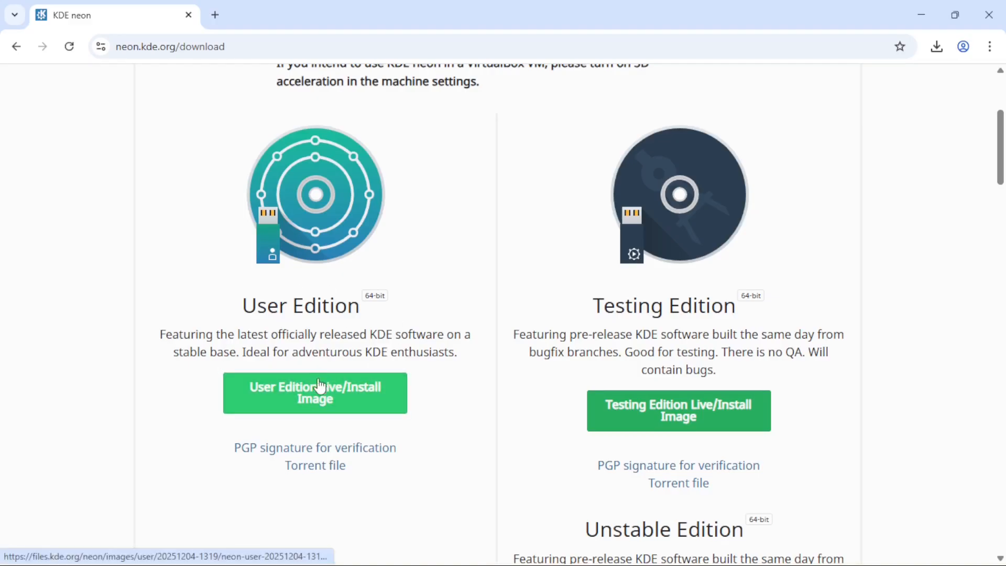
{"action": "left_click", "coordinate": [316, 401]}
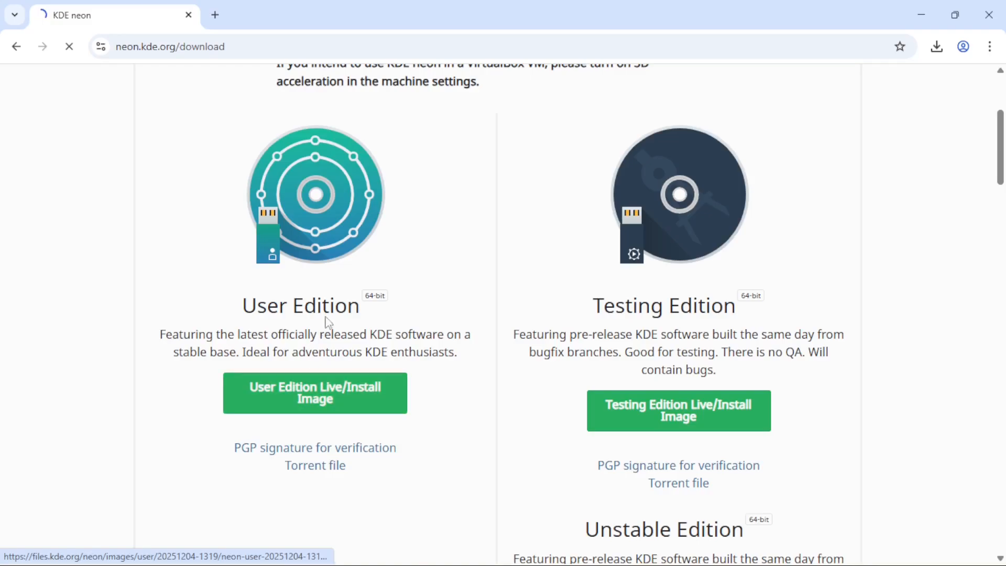
Step: Cancel the running neon-user-20251204-1319.iso download and dismiss the download history
{"action": "left_click", "coordinate": [938, 48]}
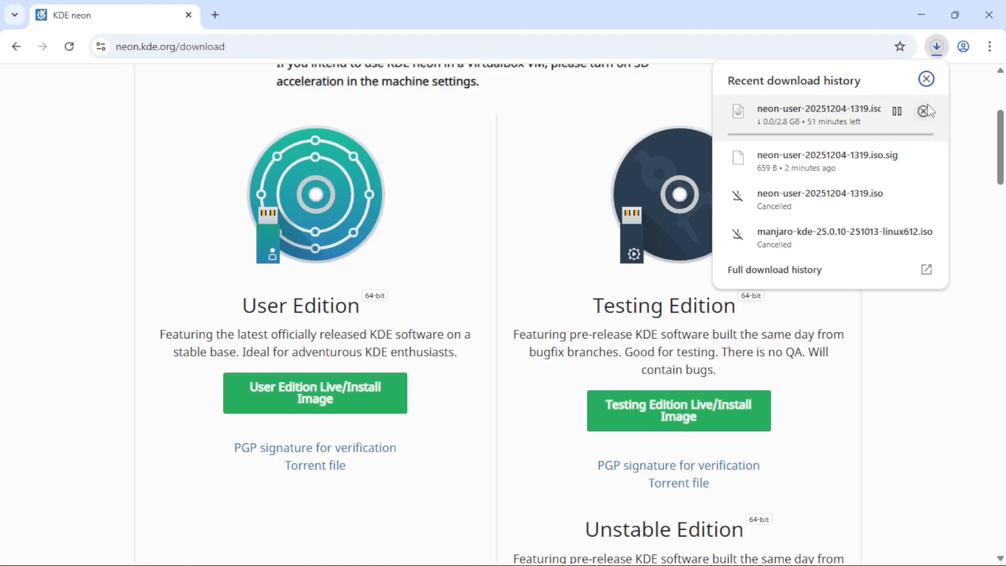
{"action": "left_click", "coordinate": [925, 111]}
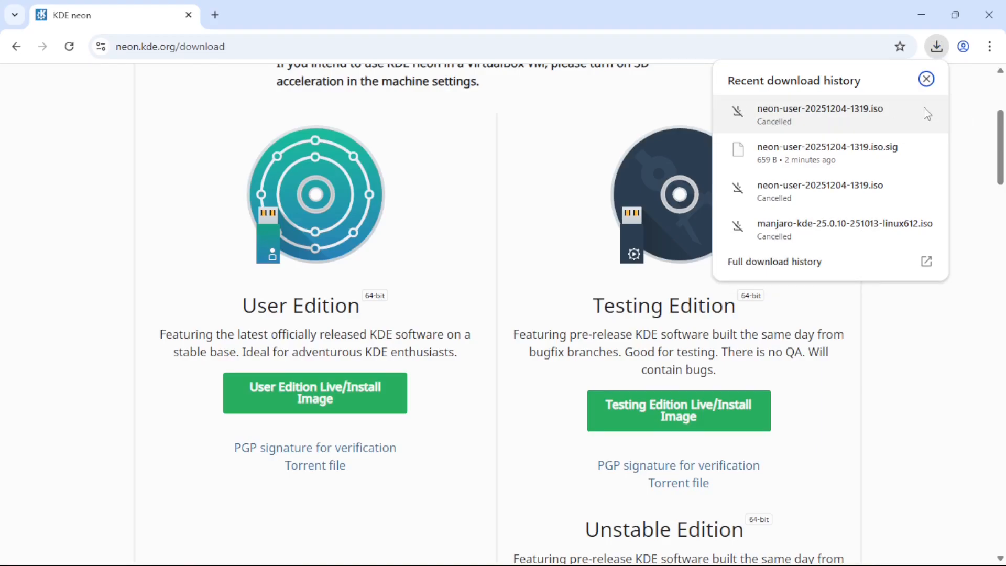
{"action": "left_click", "coordinate": [926, 79]}
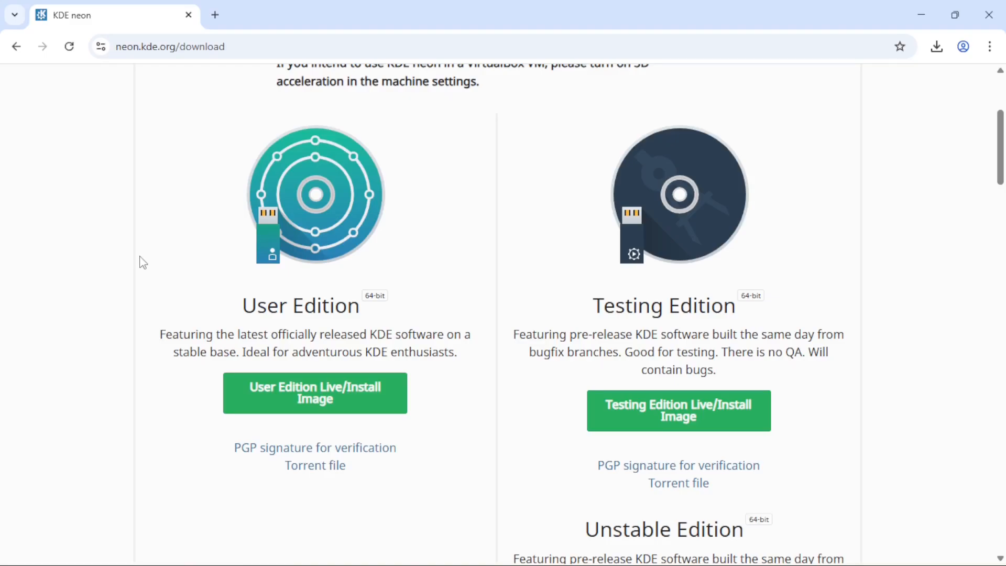
Step: Close the browser page, switch to Oracle VirtualBox Manager and begin a new virtual machine named KDE Neon
{"action": "left_click", "coordinate": [189, 16]}
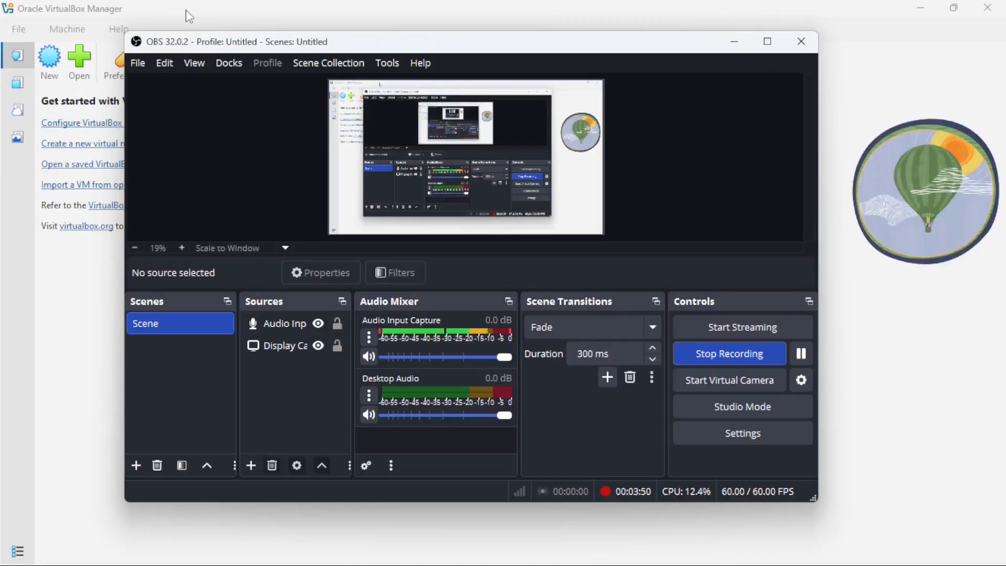
{"action": "left_click", "coordinate": [94, 360]}
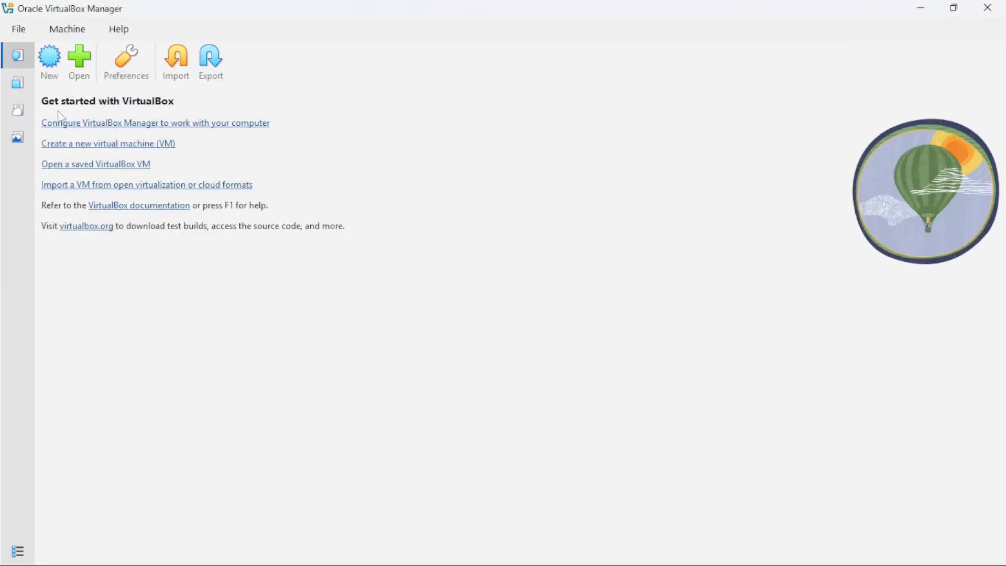
{"action": "left_click", "coordinate": [51, 58]}
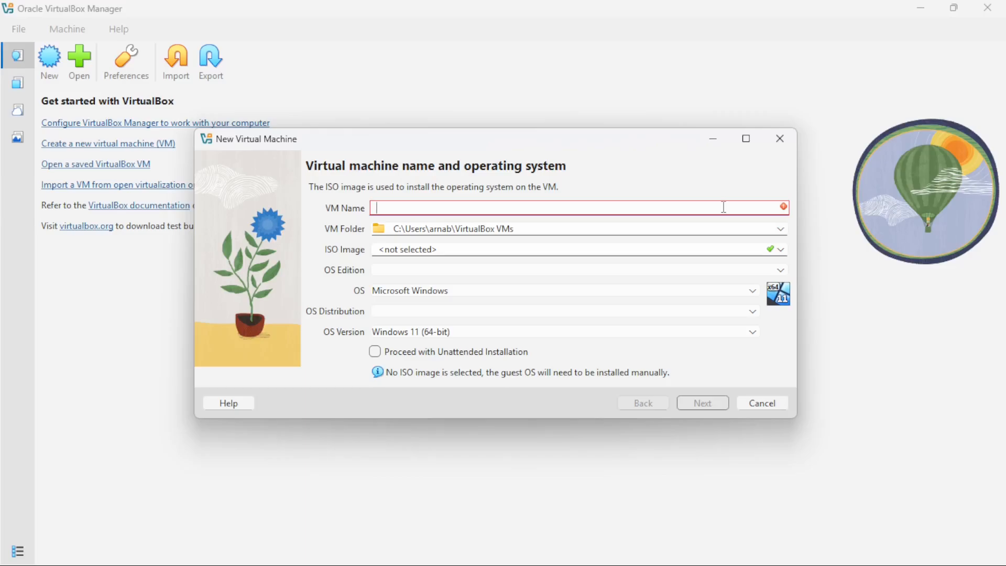
{"action": "type", "text": "KDE"}
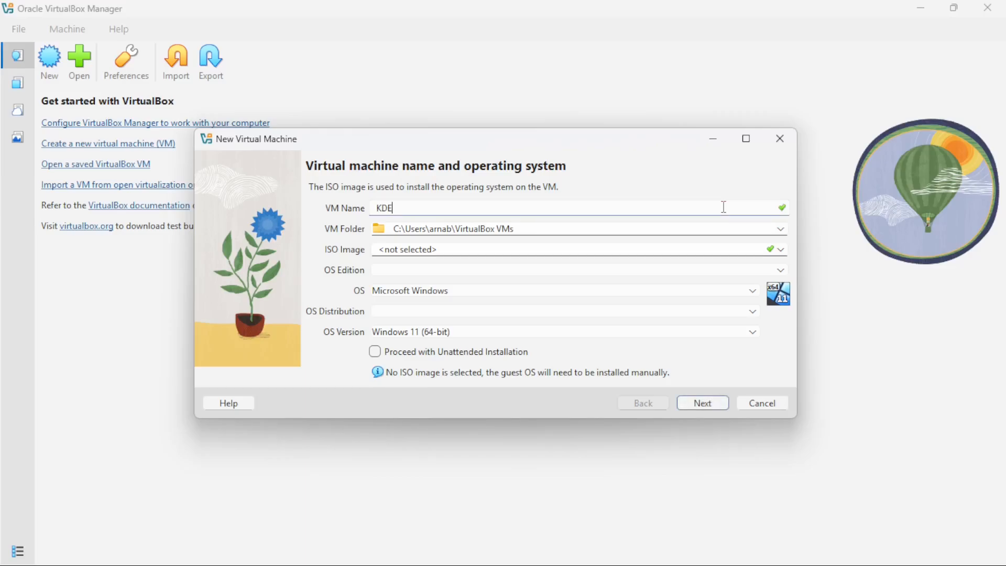
{"action": "type", "text": " Neon"}
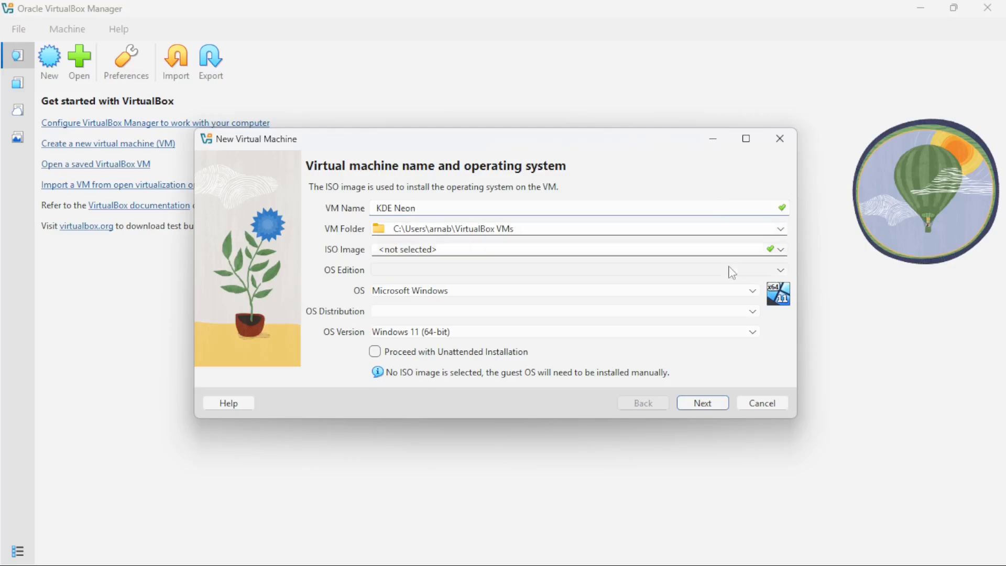
Step: Select neon-user-20251204-1319.iso as the virtual machine's ISO image and proceed to the virtual hardware settings
{"action": "left_click", "coordinate": [765, 246]}
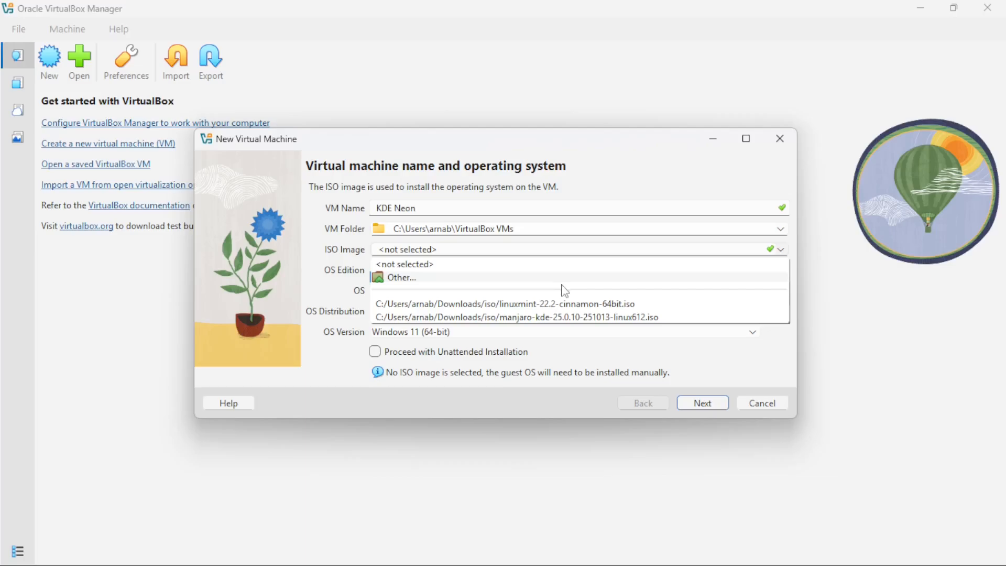
{"action": "left_click", "coordinate": [523, 280]}
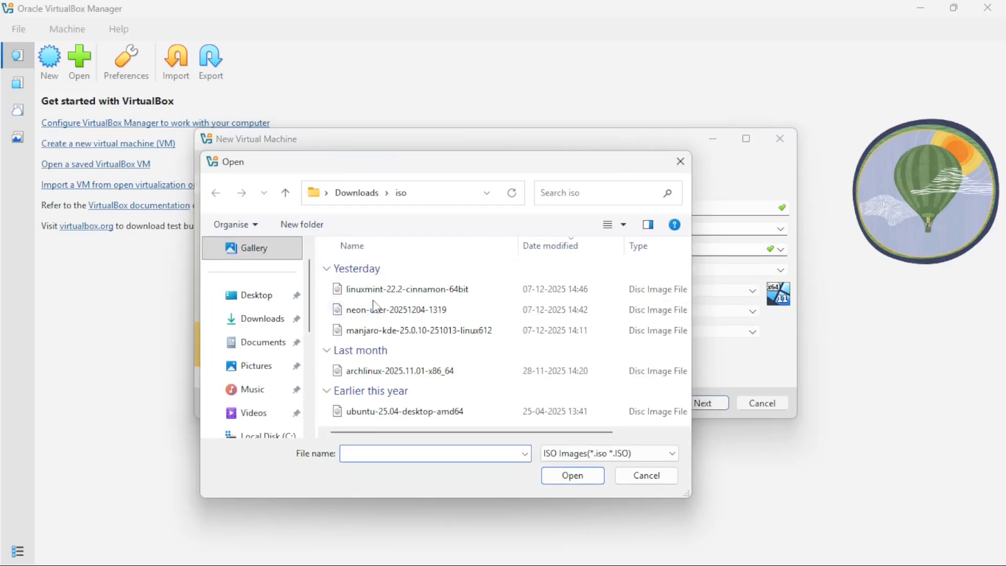
{"action": "left_click", "coordinate": [385, 315]}
{"action": "left_click", "coordinate": [570, 477]}
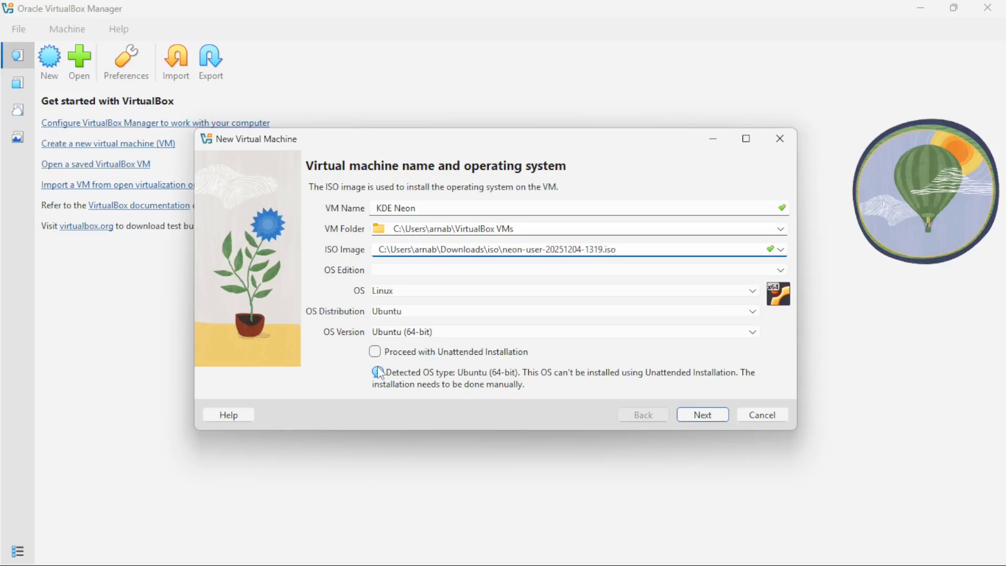
{"action": "left_click", "coordinate": [702, 415]}
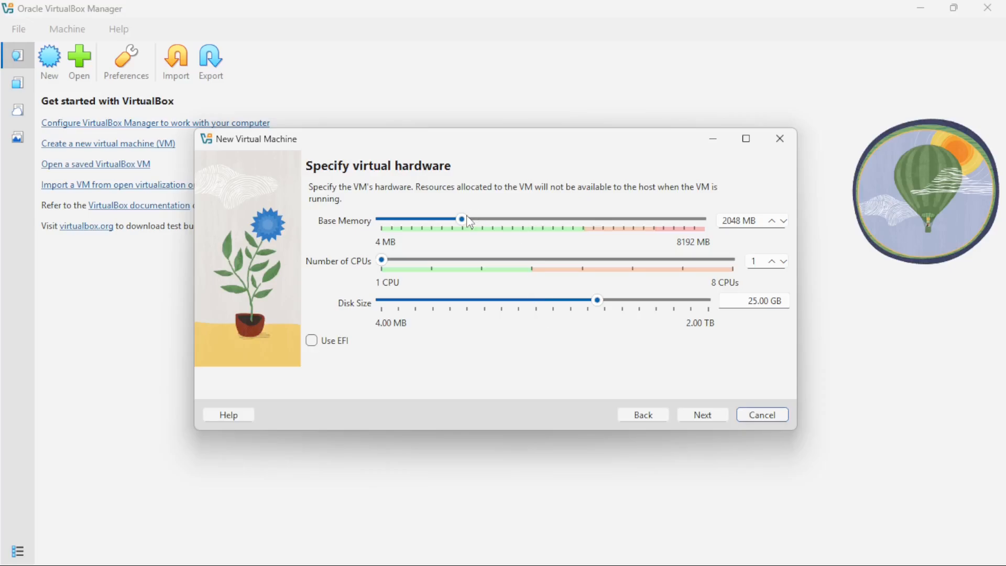
Step: Allocate 4096 MB of base memory, 4 CPUs and a 30 GB disk, and finish creating the virtual machine
{"action": "left_click_drag", "start_coordinate": [463, 220], "coordinate": [543, 229]}
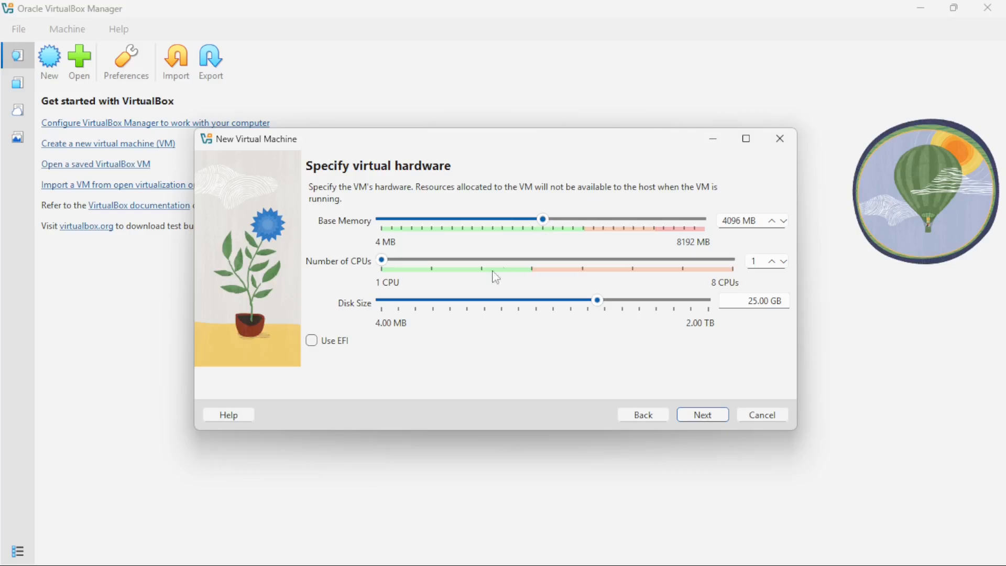
{"action": "left_click_drag", "start_coordinate": [382, 260], "coordinate": [532, 261]}
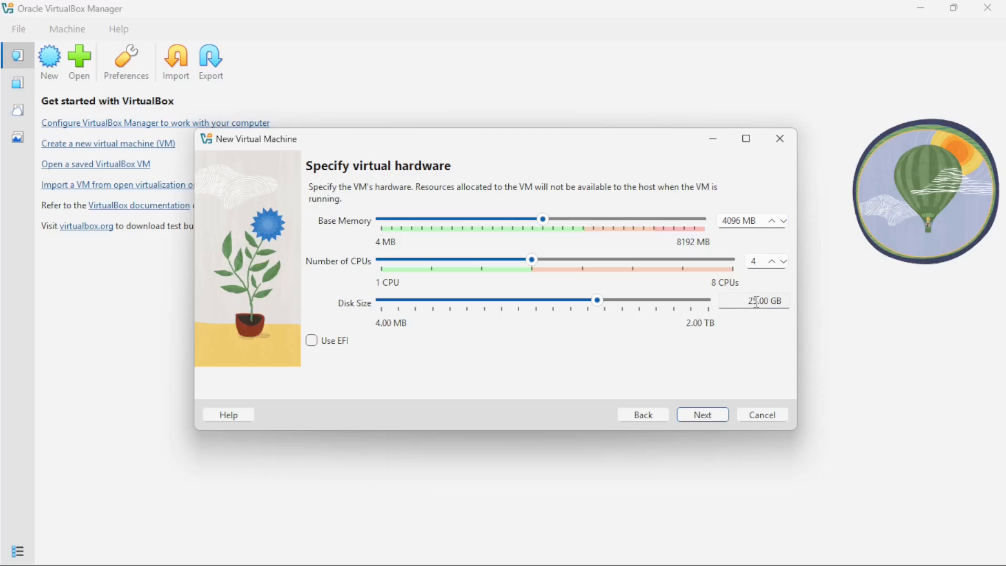
{"action": "left_click_drag", "start_coordinate": [754, 302], "coordinate": [747, 301]}
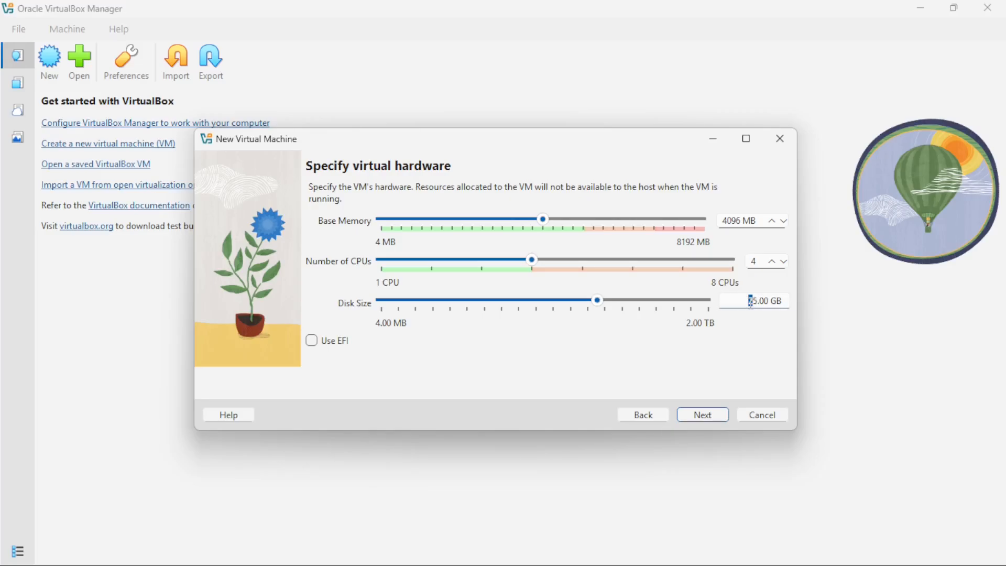
{"action": "type", "text": "3"}
{"action": "key", "text": "BackSpace"}
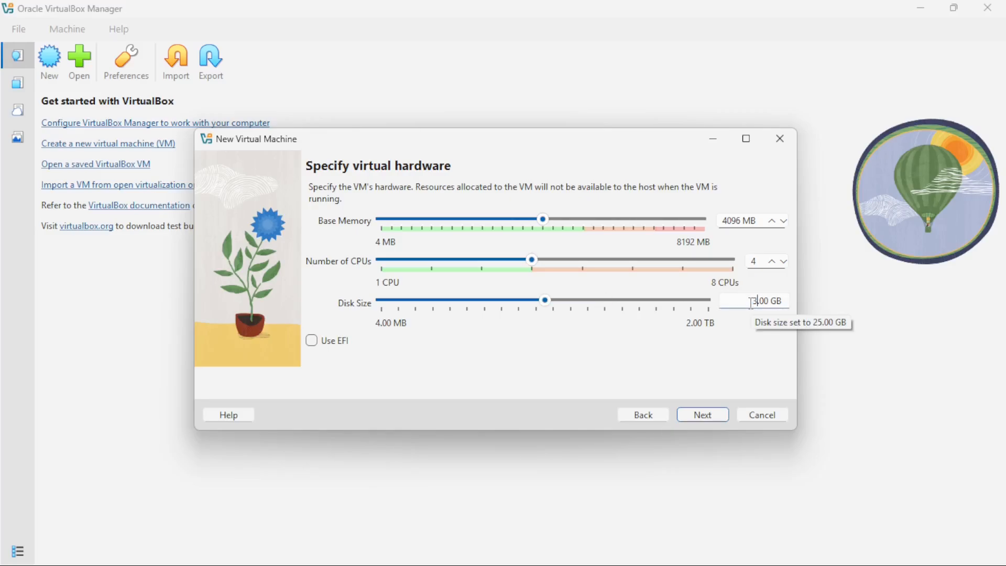
{"action": "type", "text": "0"}
{"action": "left_click", "coordinate": [706, 411]}
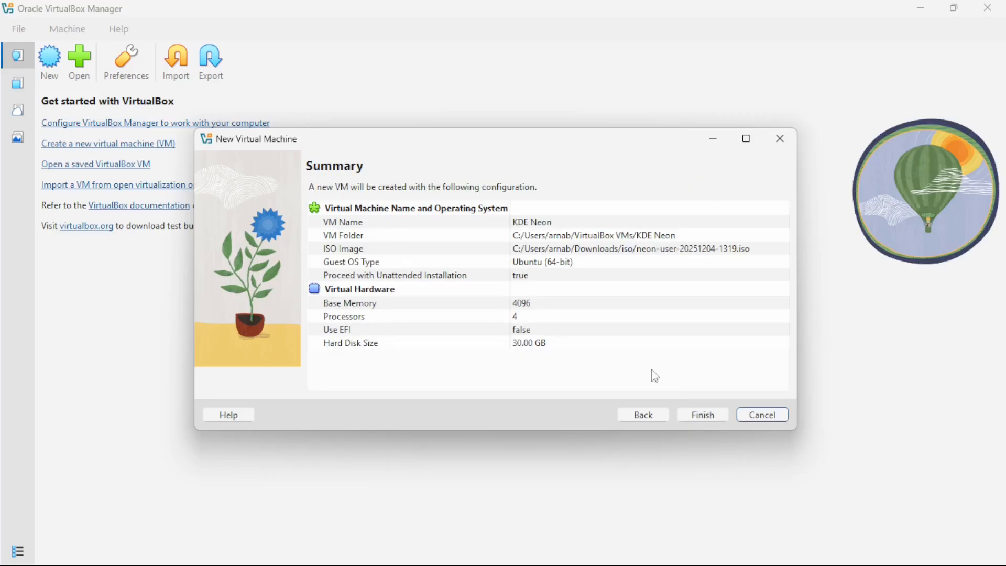
{"action": "left_click", "coordinate": [710, 417]}
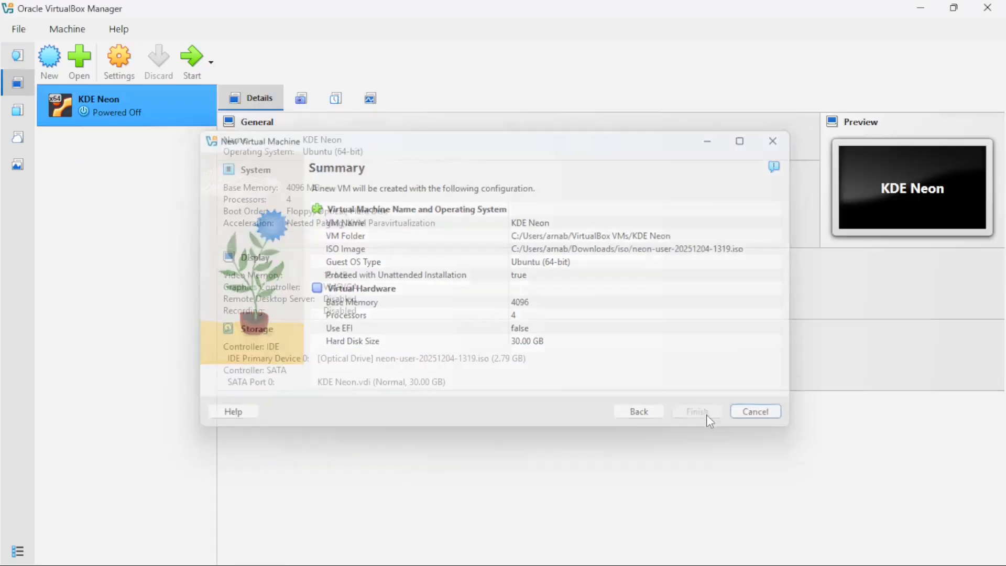
Step: Open the KDE Neon machine's settings and set its video memory to 128 MB
{"action": "left_click", "coordinate": [114, 54]}
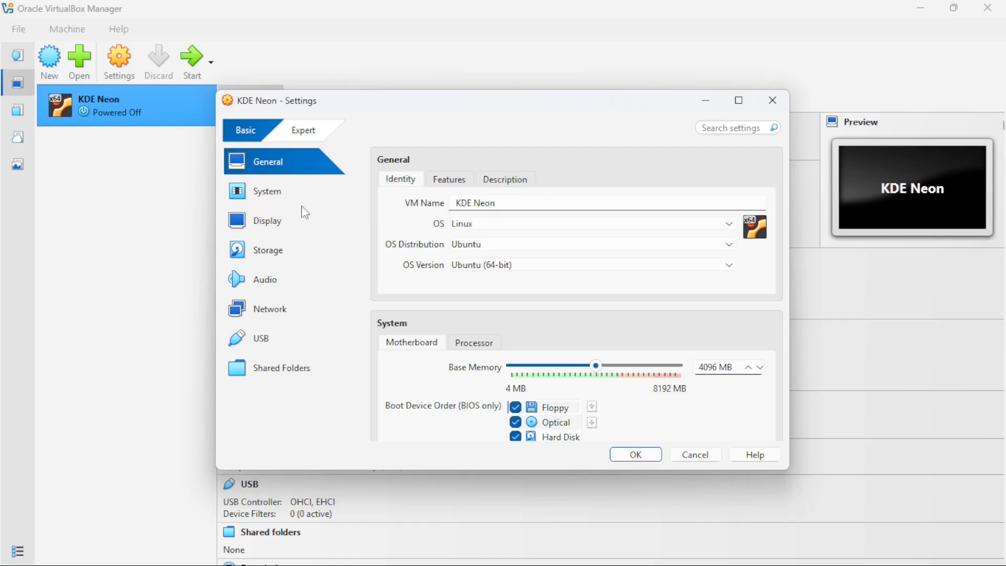
{"action": "left_click", "coordinate": [295, 200]}
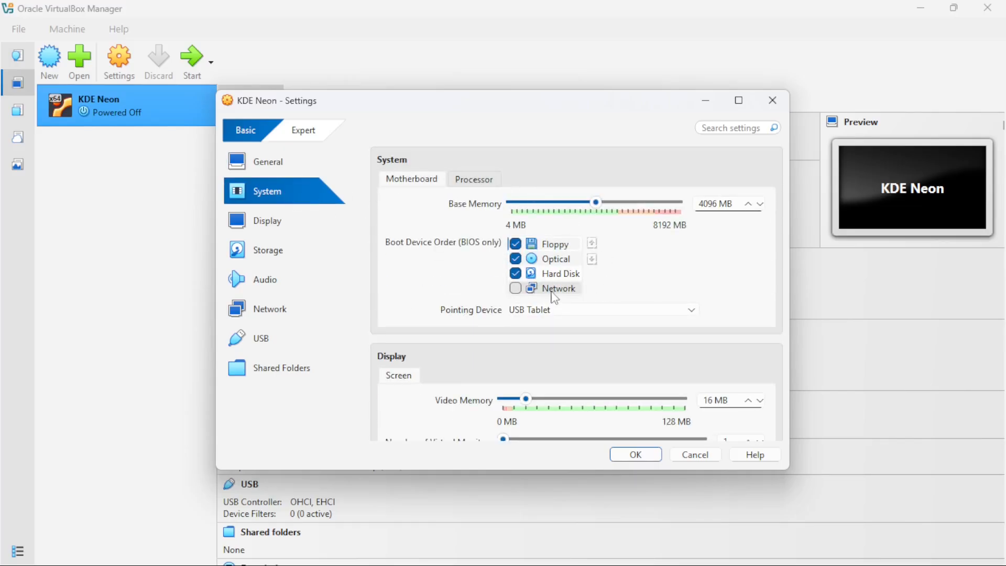
{"action": "left_click_drag", "start_coordinate": [525, 399], "coordinate": [724, 403]}
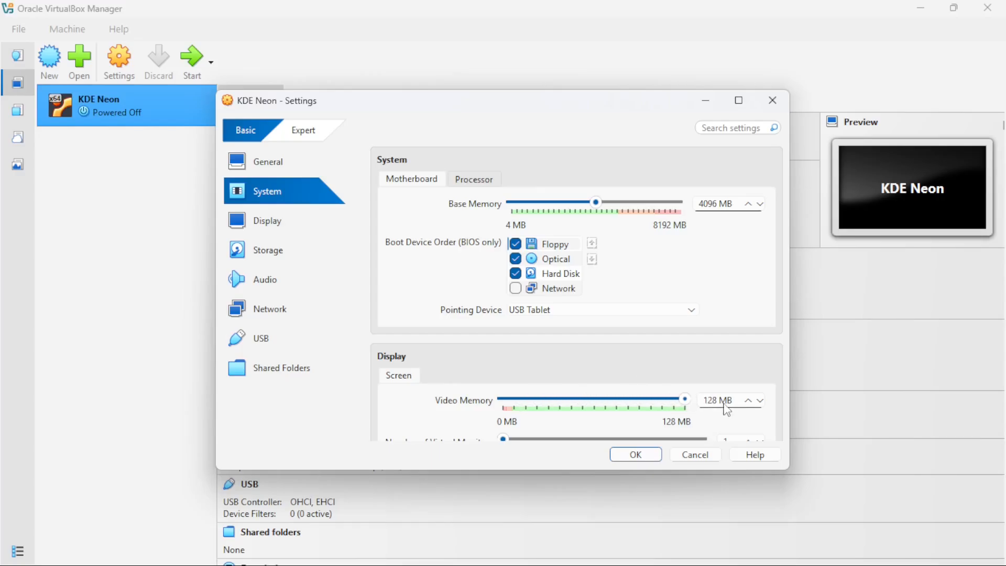
Step: Attach network Adapter 1 of the KDE Neon machine to Bridged Adapter
{"action": "scroll", "coordinate": [637, 407], "scroll_direction": "down", "scroll_amount": 2}
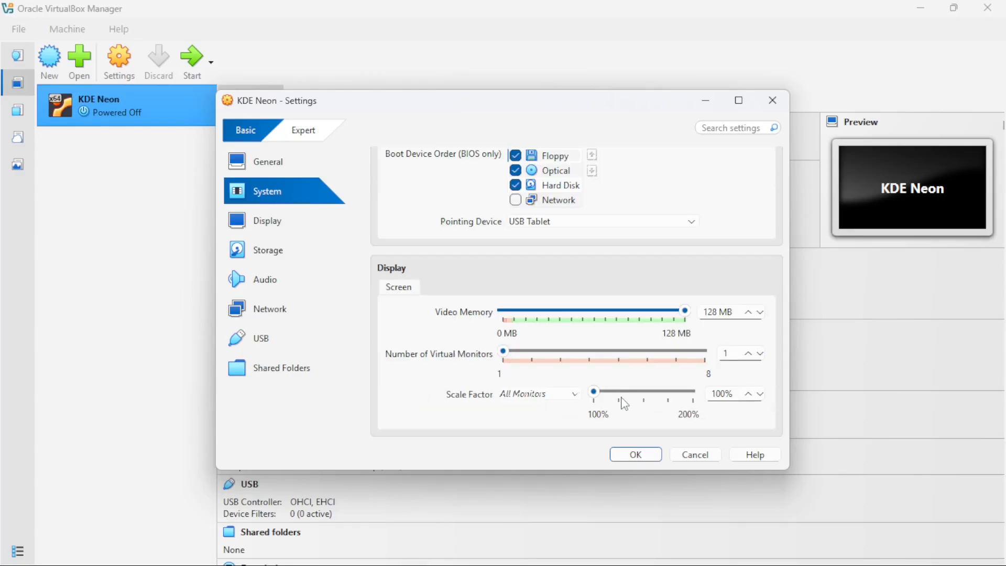
{"action": "scroll", "coordinate": [621, 398], "scroll_direction": "down", "scroll_amount": 4}
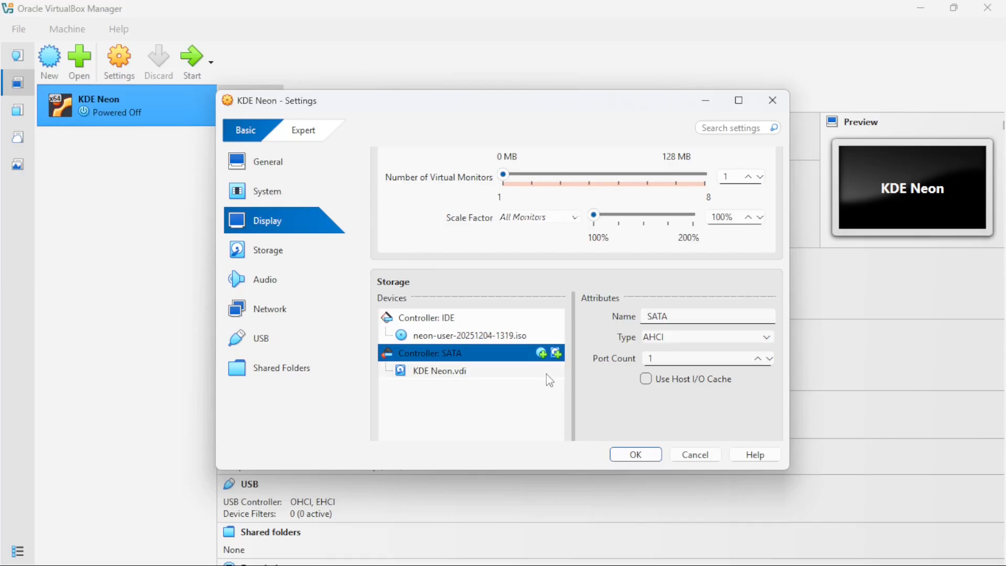
{"action": "scroll", "coordinate": [548, 380], "scroll_direction": "down", "scroll_amount": 6}
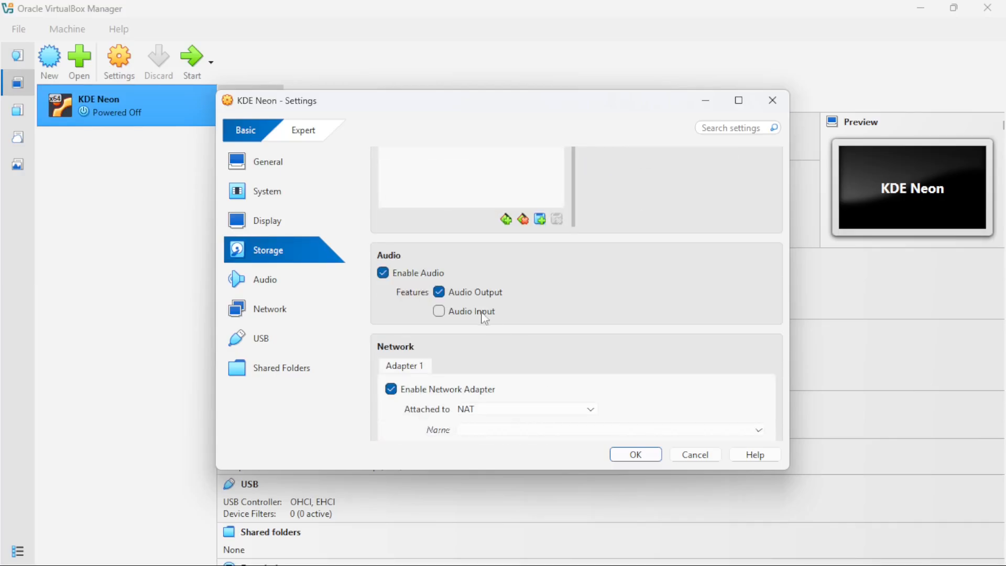
{"action": "scroll", "coordinate": [485, 317], "scroll_direction": "down", "scroll_amount": 2}
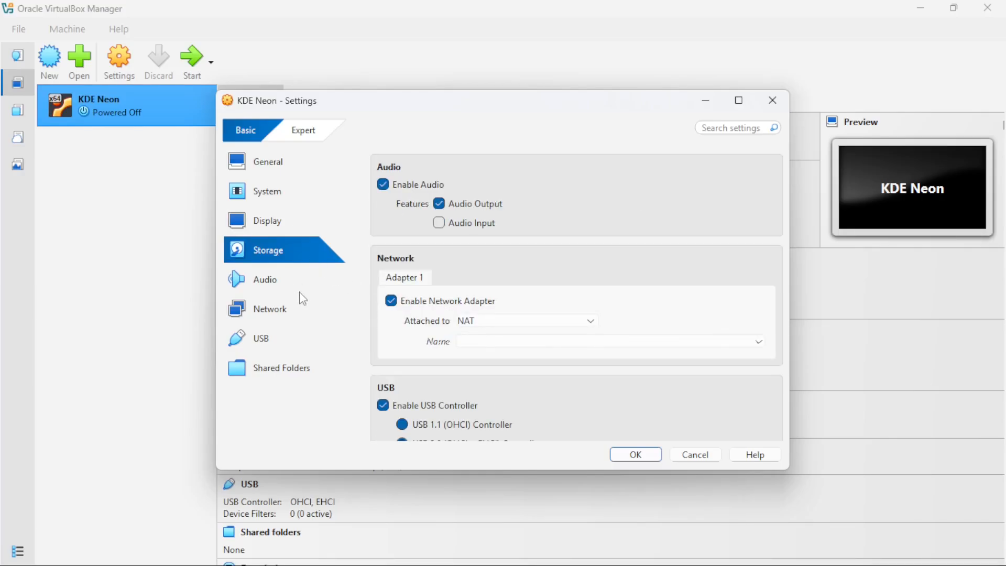
{"action": "left_click", "coordinate": [303, 310]}
{"action": "left_click", "coordinate": [537, 227]}
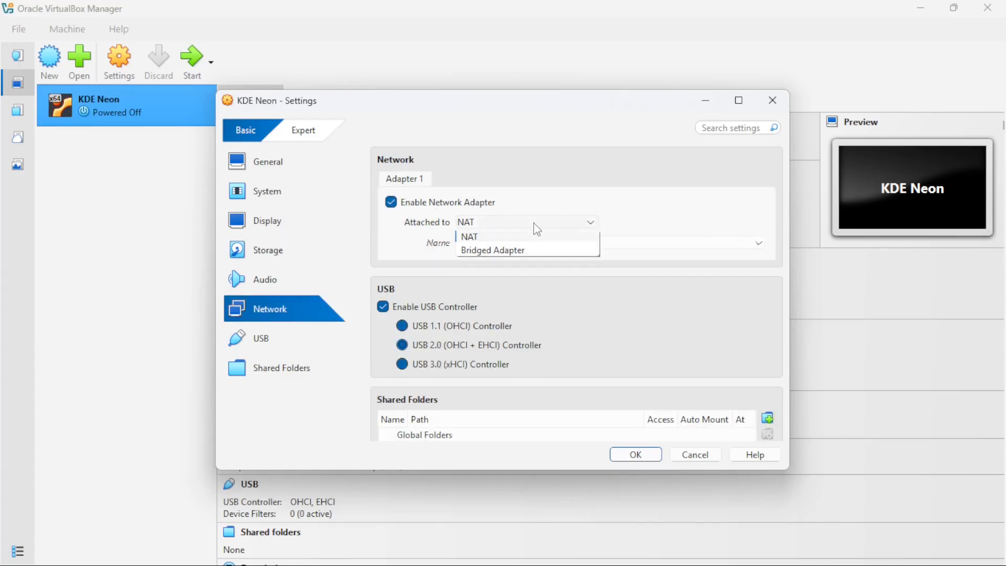
{"action": "left_click", "coordinate": [532, 250]}
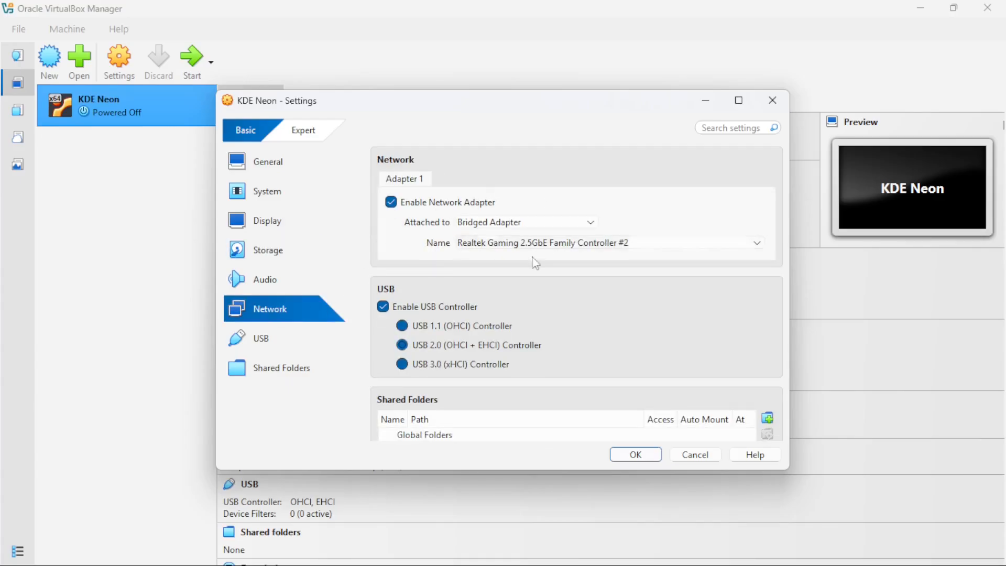
Step: Switch the machine settings to Expert mode, enable 3D acceleration, raise video memory to 256 MB, and save the display settings
{"action": "scroll", "coordinate": [535, 263], "scroll_direction": "down", "scroll_amount": 2}
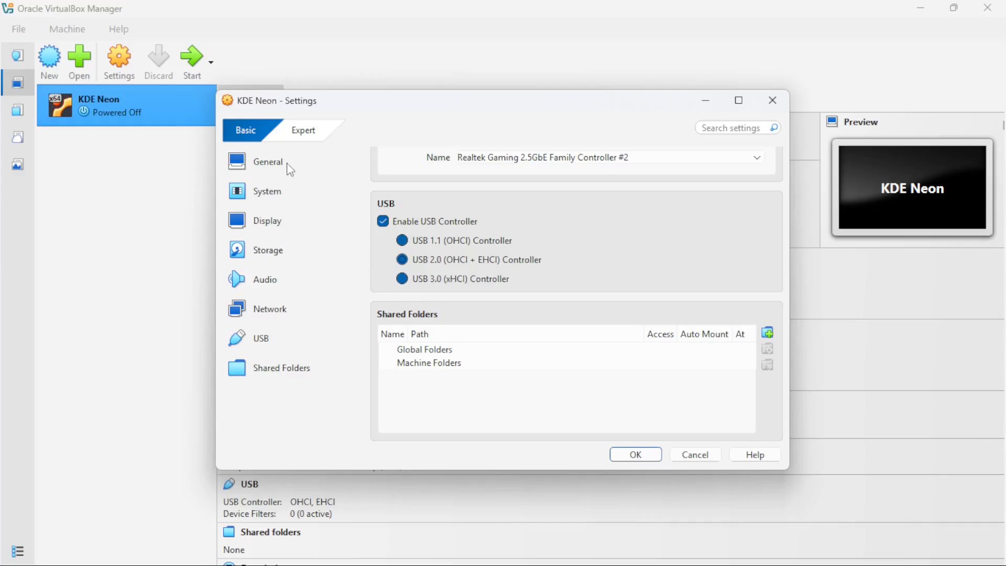
{"action": "left_click", "coordinate": [307, 135]}
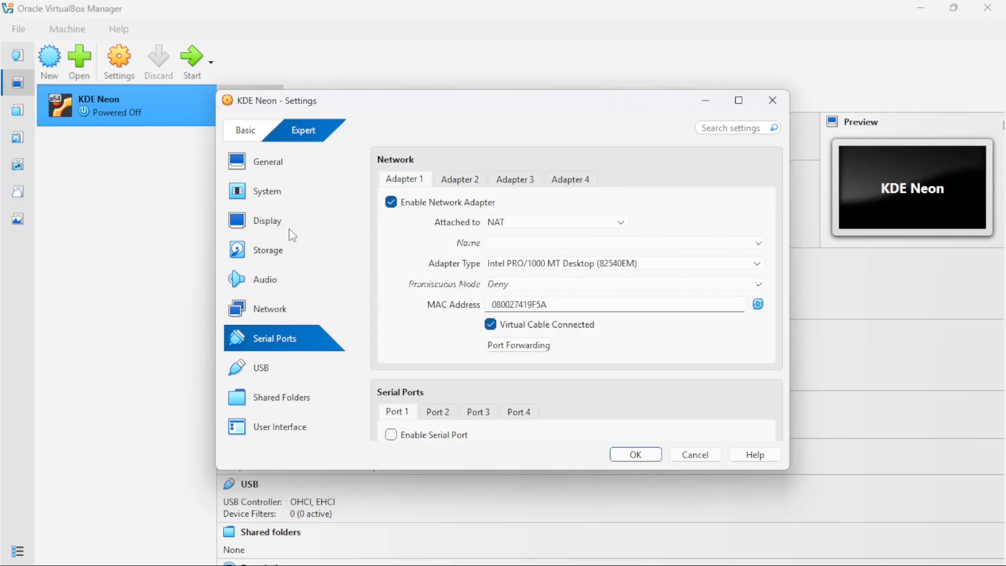
{"action": "left_click", "coordinate": [303, 219]}
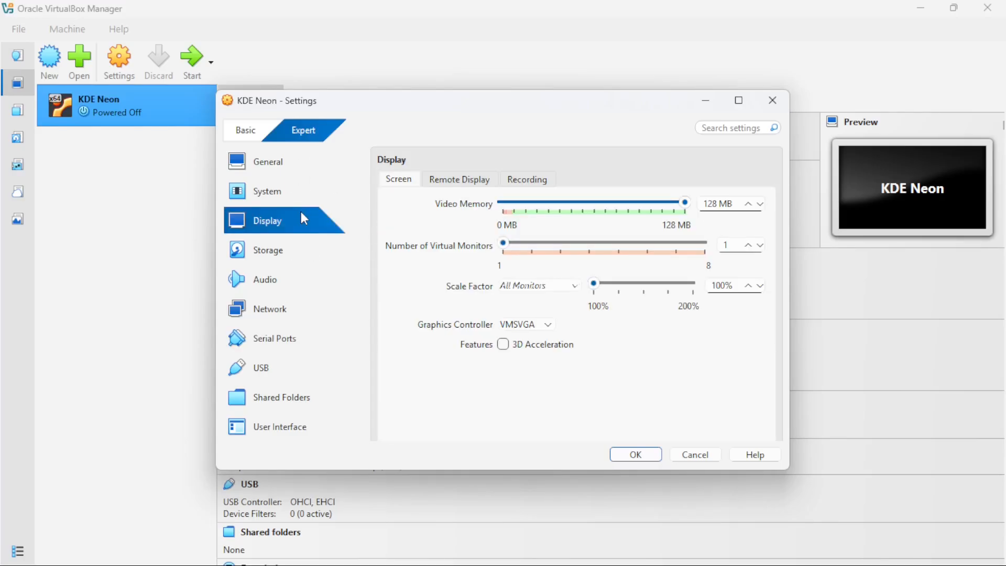
{"action": "left_click", "coordinate": [504, 346]}
{"action": "left_click_drag", "start_coordinate": [600, 207], "coordinate": [687, 205]}
{"action": "left_click", "coordinate": [639, 454]}
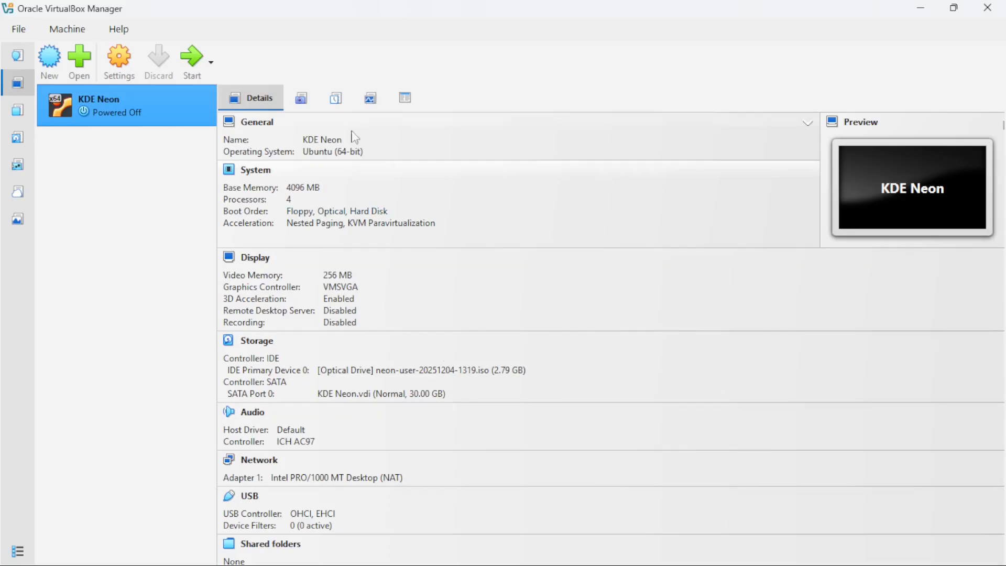
Step: Start the KDE Neon virtual machine and switch it to full-screen mode, dismissing the notification panels
{"action": "left_click", "coordinate": [201, 64]}
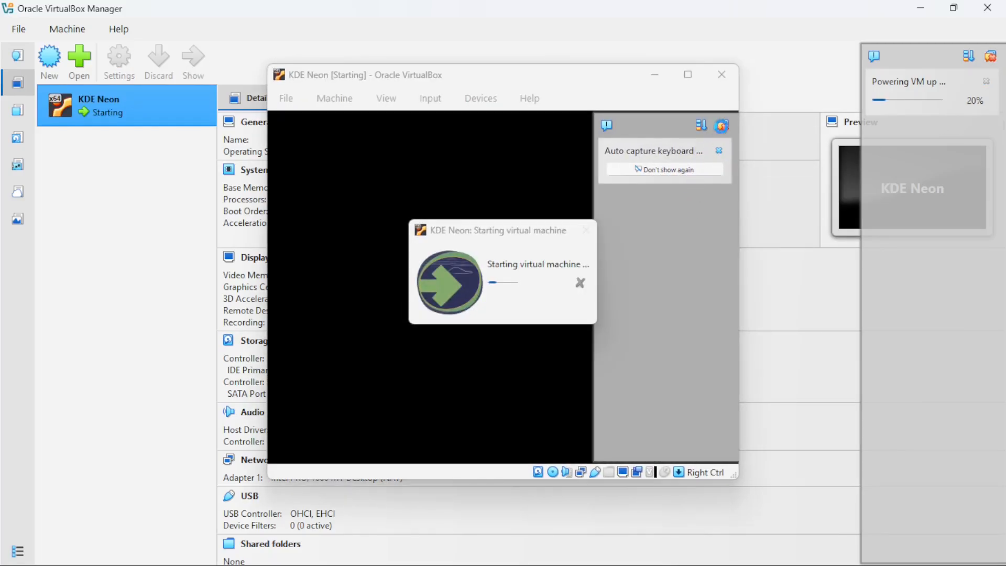
{"action": "left_click", "coordinate": [723, 126]}
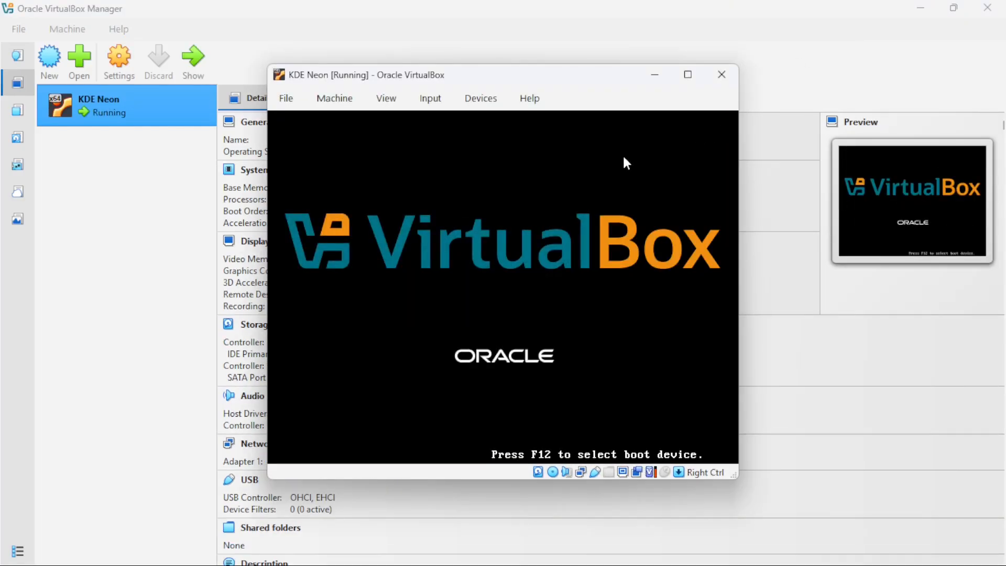
{"action": "left_click", "coordinate": [386, 98]}
{"action": "left_click", "coordinate": [394, 125]}
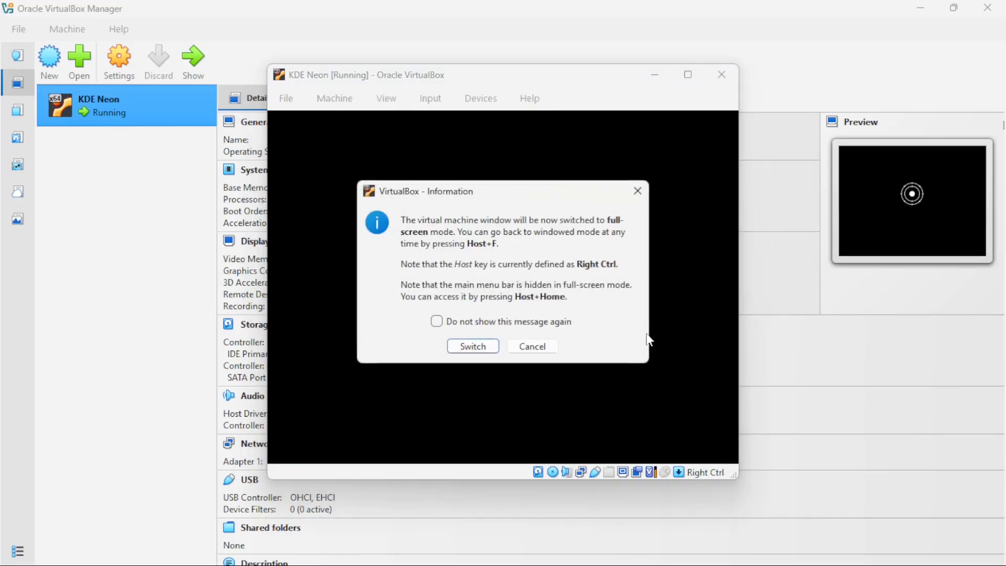
{"action": "left_click", "coordinate": [488, 343]}
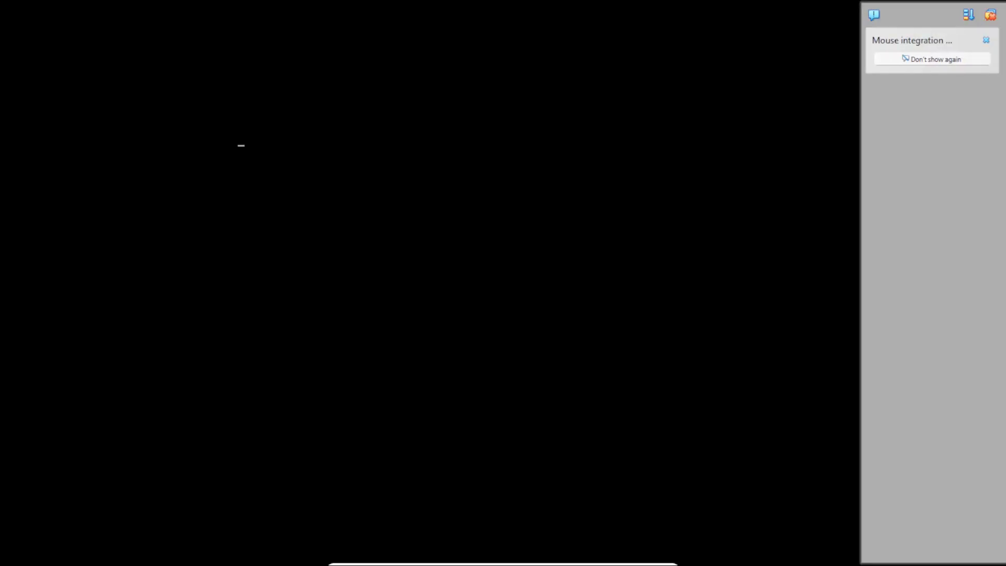
{"action": "left_click", "coordinate": [990, 16]}
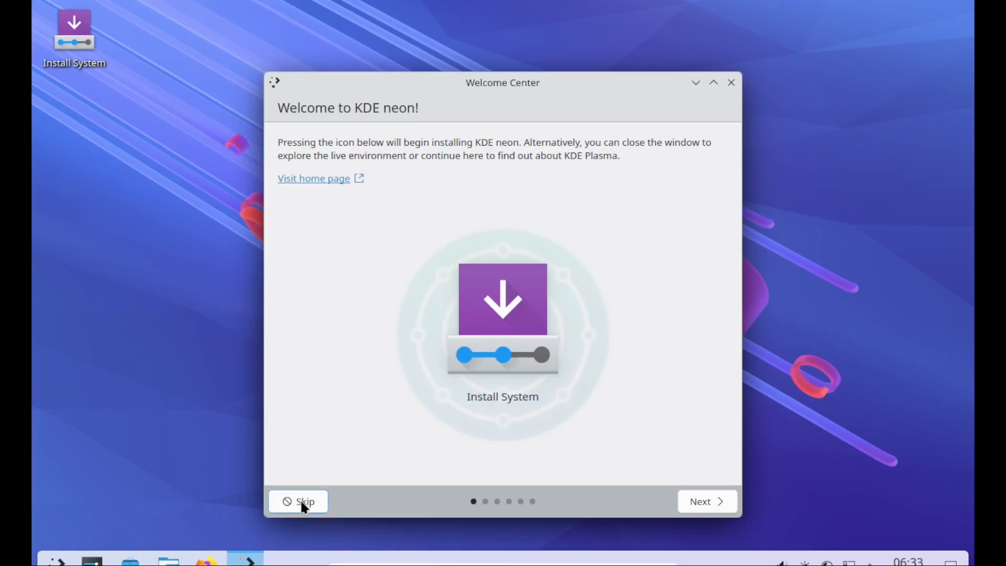
Step: Go through all the Welcome Center pages of the live session and finish the introduction
{"action": "left_click", "coordinate": [700, 501]}
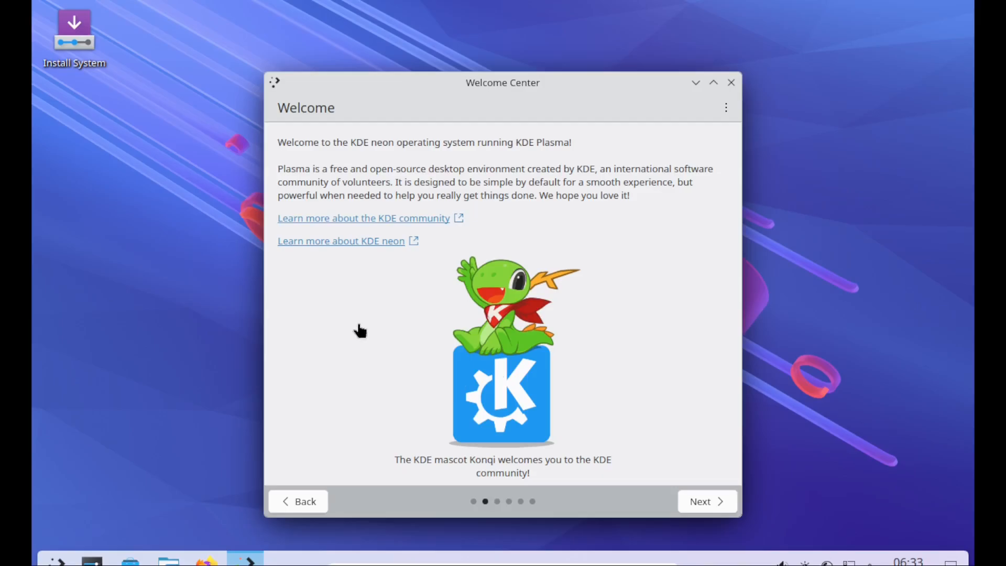
{"action": "left_click", "coordinate": [705, 501]}
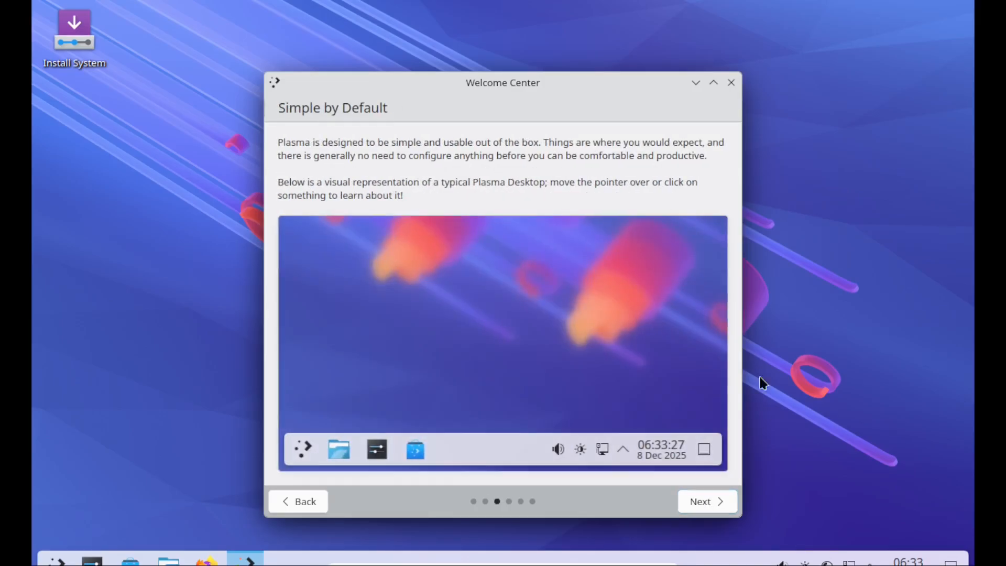
{"action": "left_click", "coordinate": [716, 507]}
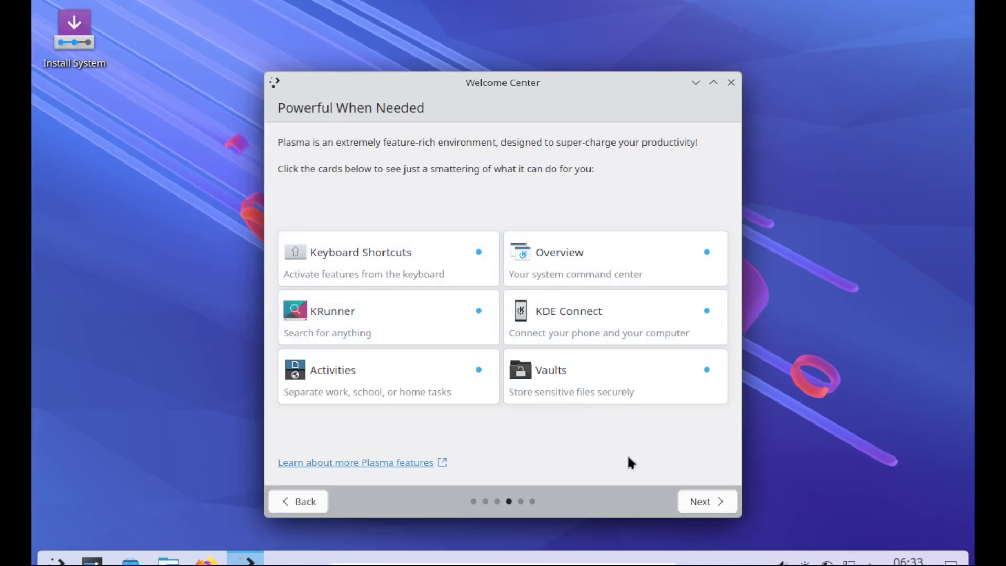
{"action": "left_click", "coordinate": [697, 505]}
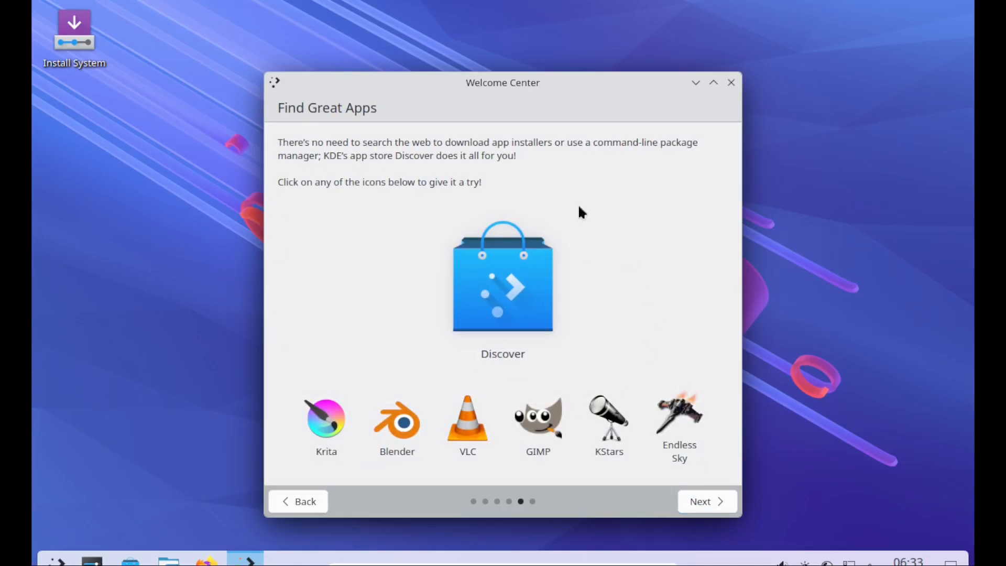
{"action": "left_click", "coordinate": [716, 494]}
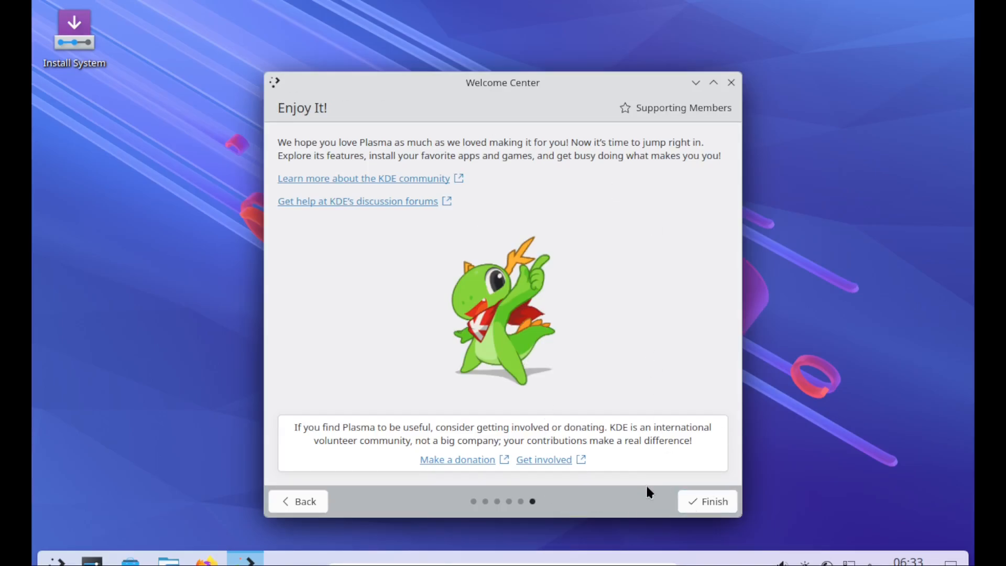
{"action": "left_click", "coordinate": [713, 502]}
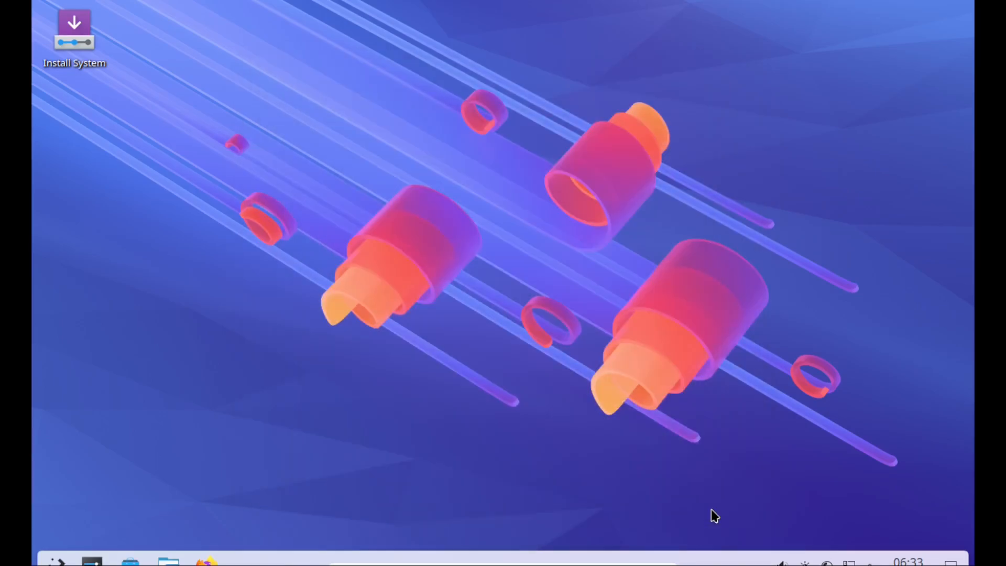
Step: Launch the system installer and accept American English, the Asia/Kolkata location, and the default English (US) keyboard layout
{"action": "double_click", "coordinate": [58, 28]}
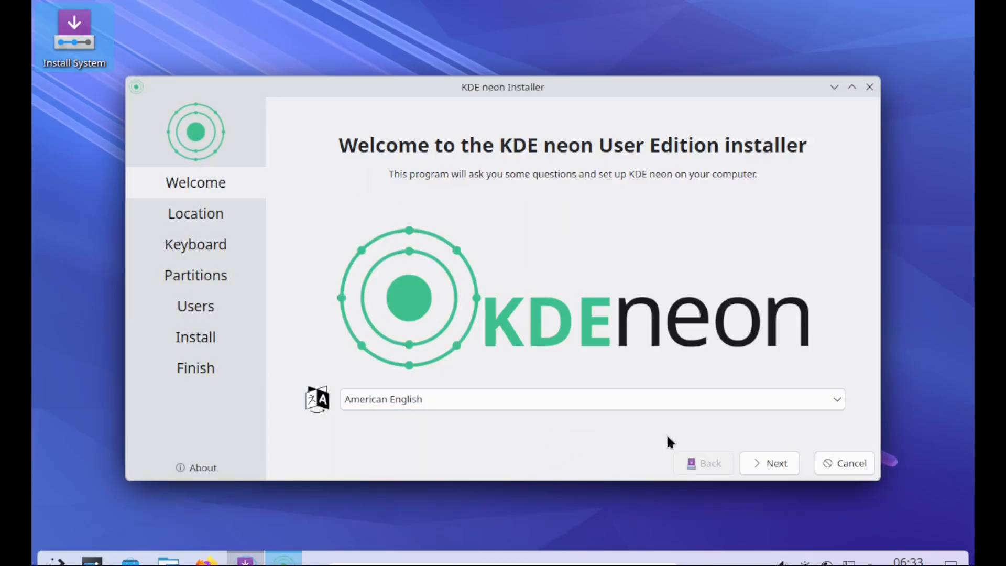
{"action": "left_click", "coordinate": [769, 471]}
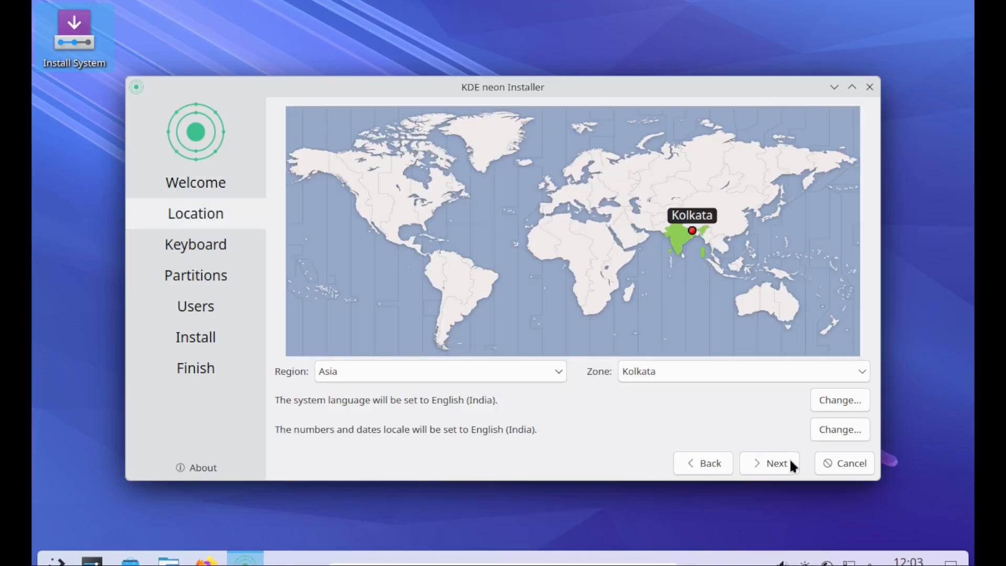
{"action": "left_click", "coordinate": [784, 465]}
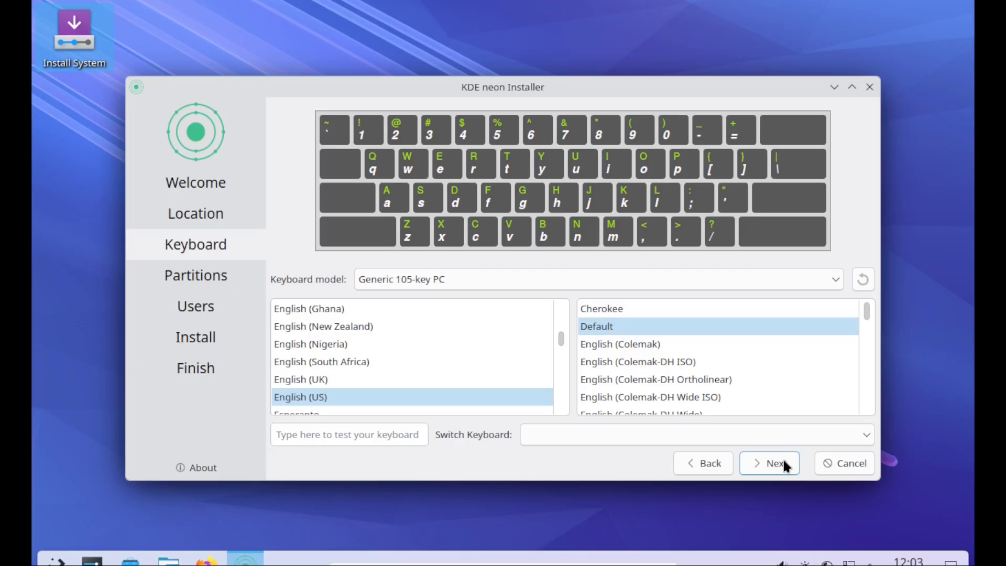
{"action": "left_click", "coordinate": [784, 463]}
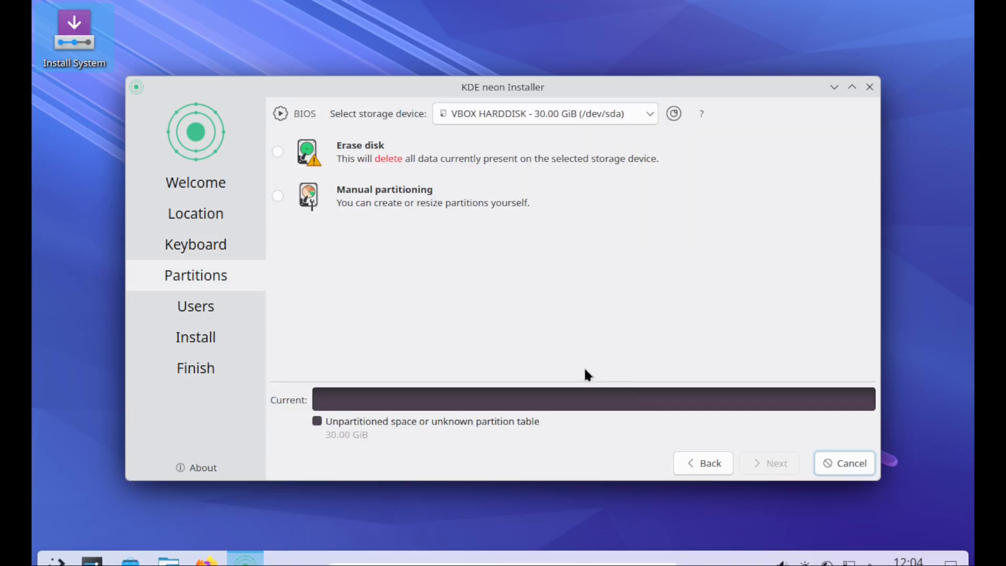
Step: Compare the Erase disk and Manual partitioning options for the VBOX HARDDISK, and select Erase disk
{"action": "left_click", "coordinate": [296, 163]}
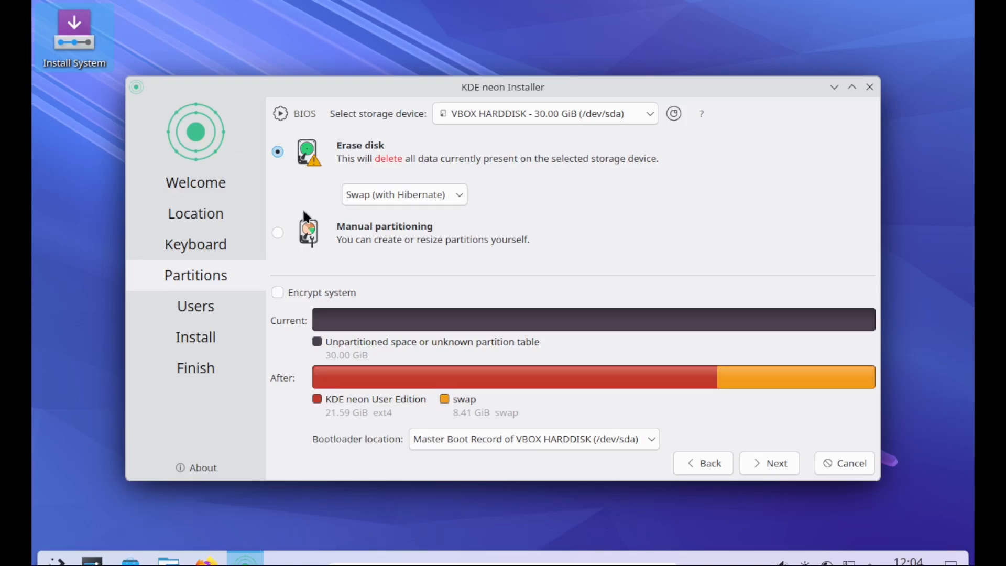
{"action": "left_click", "coordinate": [306, 228]}
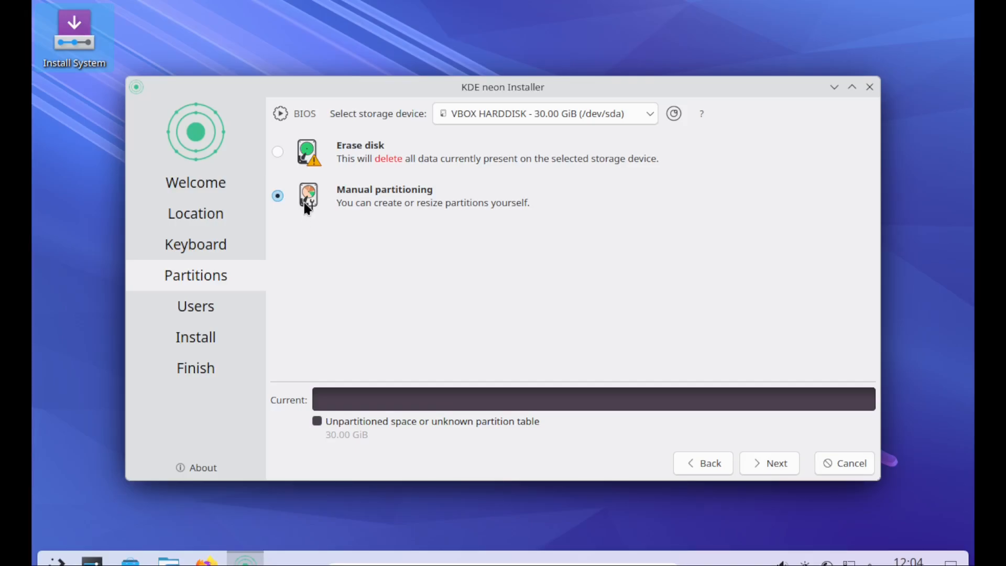
{"action": "left_click", "coordinate": [289, 157]}
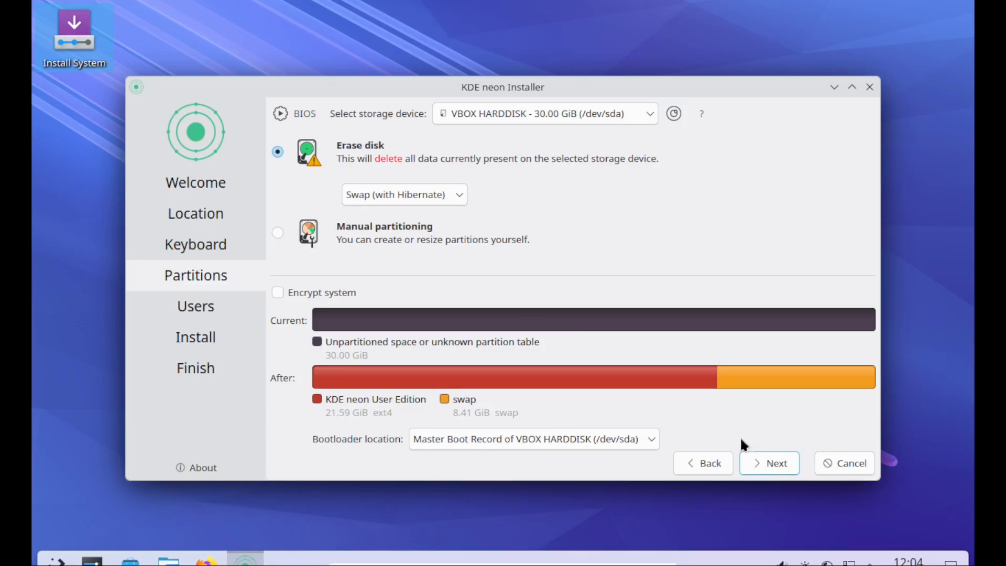
Step: Try the Swap to file option for the erased disk
{"action": "left_click", "coordinate": [401, 199]}
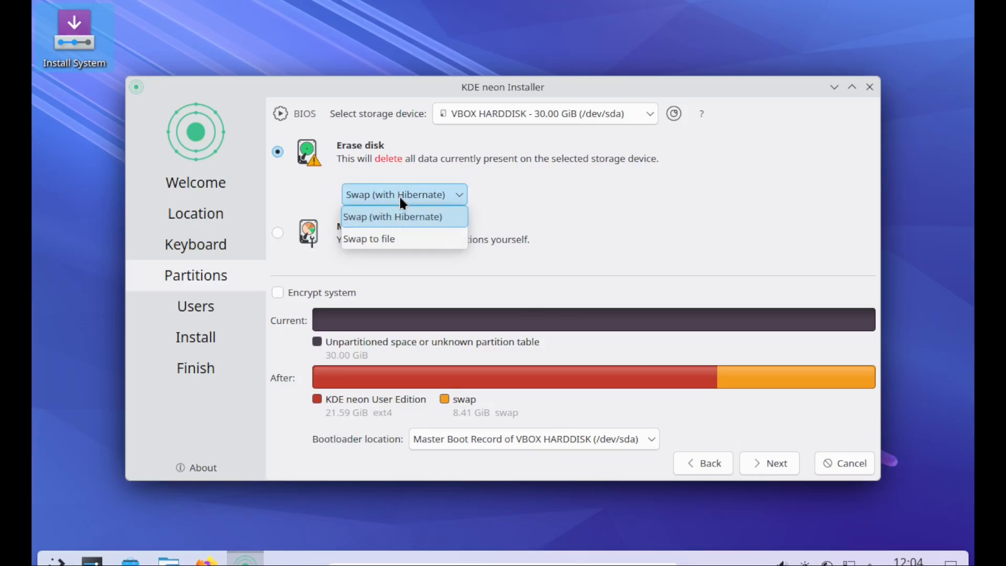
{"action": "left_click", "coordinate": [559, 184]}
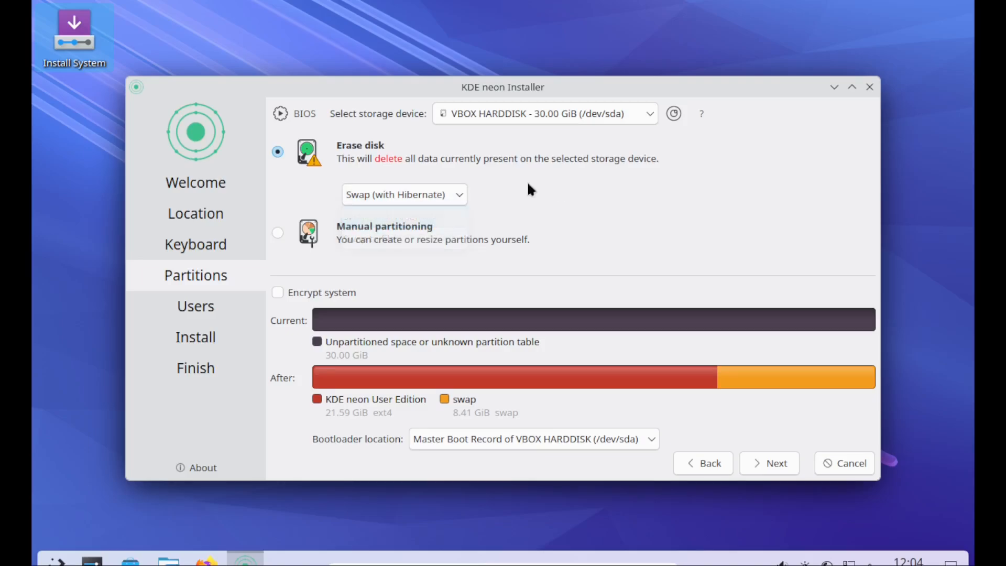
{"action": "left_click", "coordinate": [441, 193]}
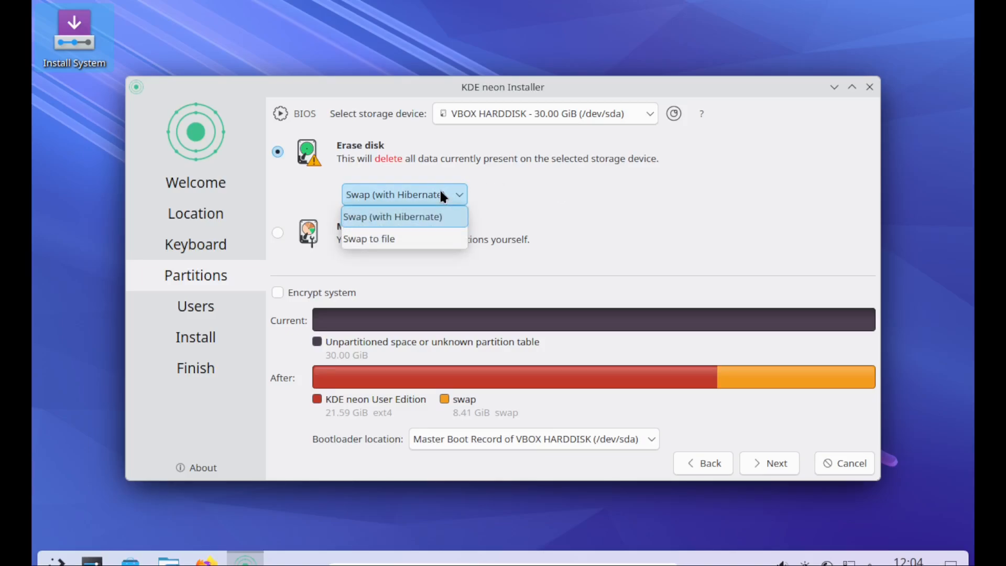
{"action": "left_click", "coordinate": [433, 245]}
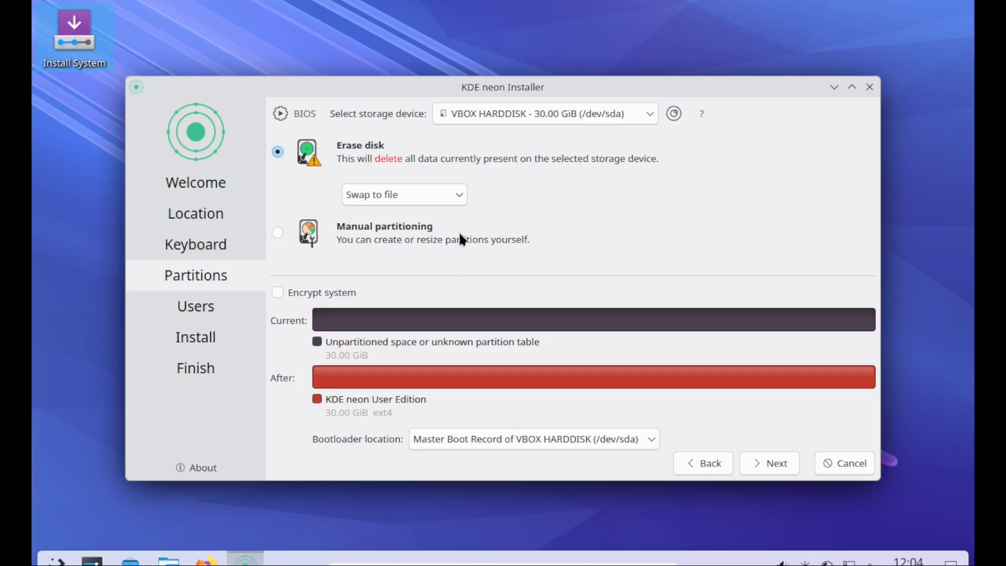
Step: Set the swap option to Swap (with Hibernate) and proceed to the user account setup
{"action": "left_click", "coordinate": [443, 197]}
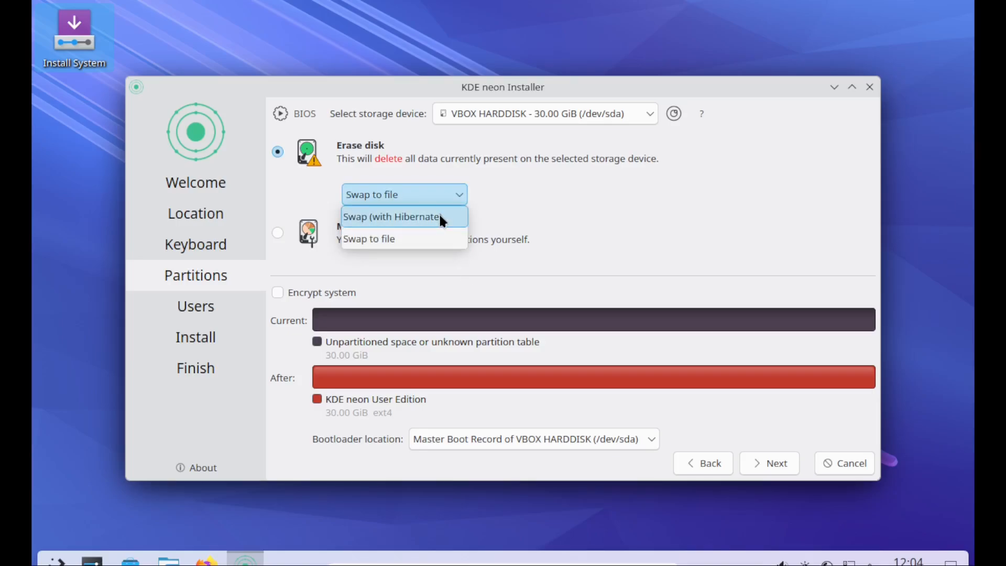
{"action": "left_click", "coordinate": [449, 217]}
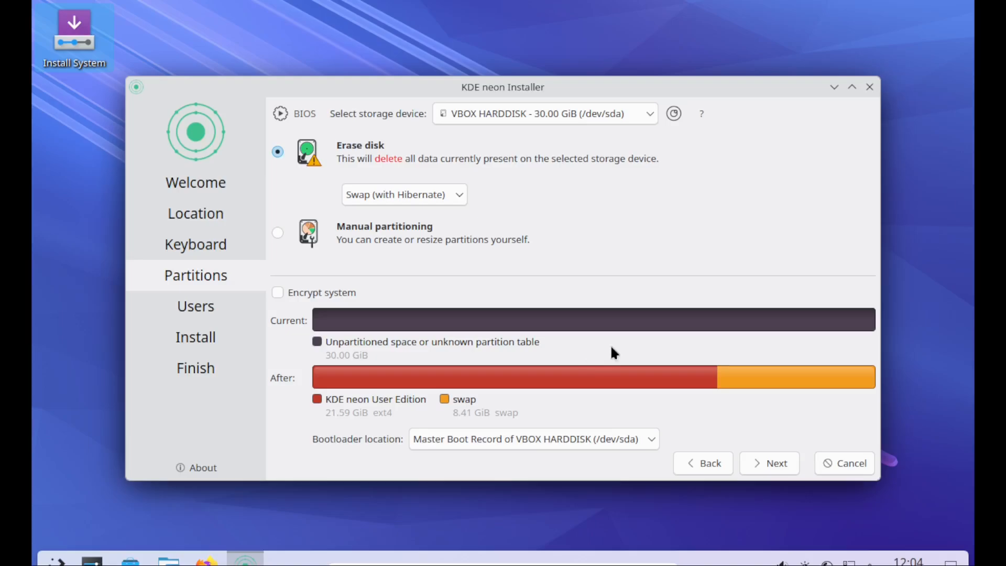
{"action": "left_click", "coordinate": [777, 468]}
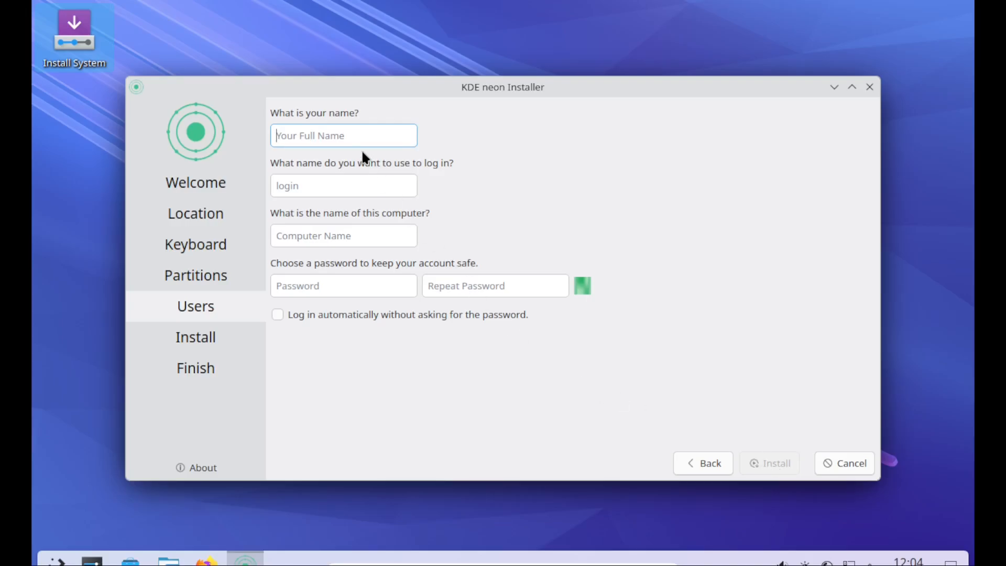
Step: Fill in the user's name, enter and repeat the account password, and start the installation
{"action": "type", "text": "arnab"}
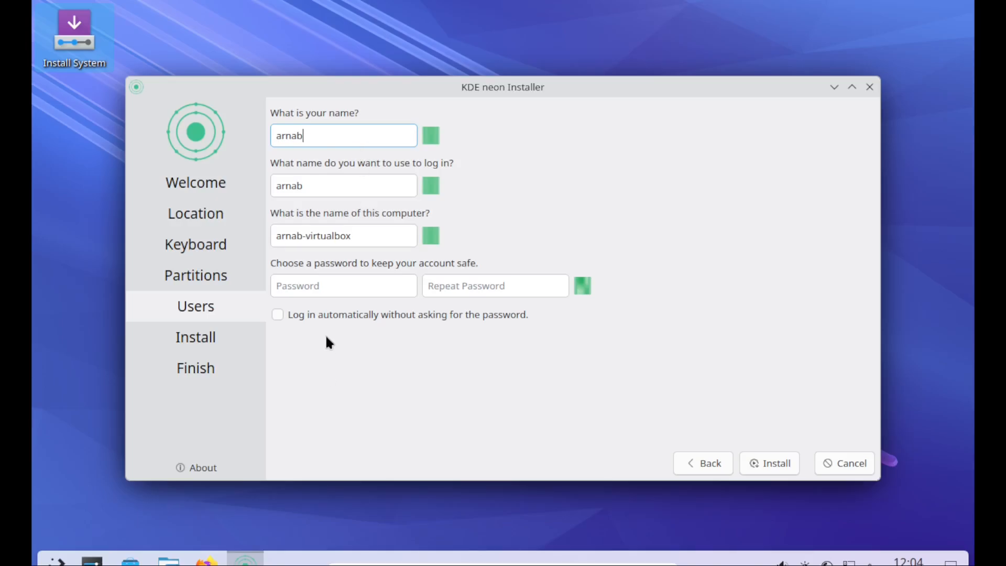
{"action": "left_click", "coordinate": [330, 287]}
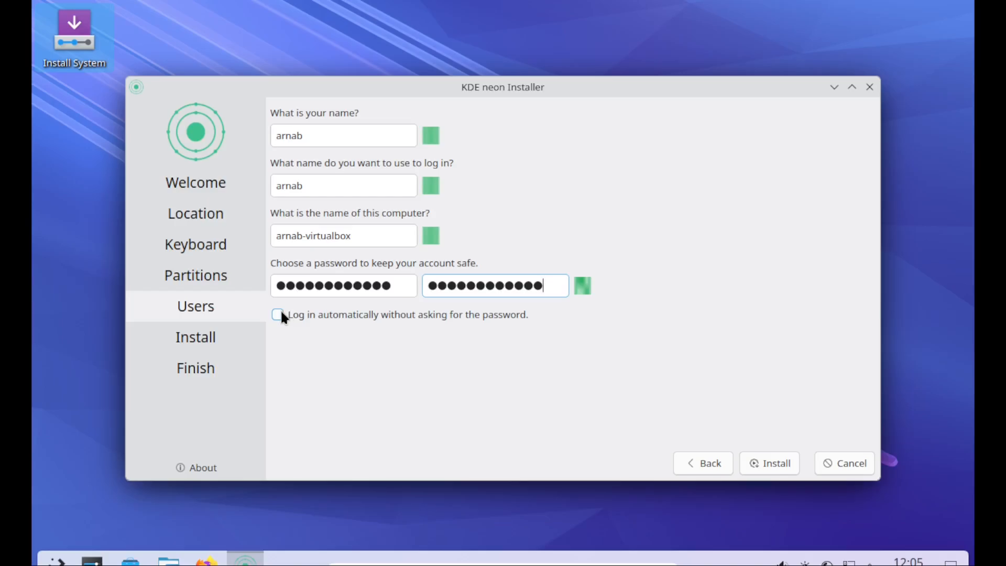
{"action": "left_click", "coordinate": [281, 311]}
{"action": "left_click", "coordinate": [772, 461]}
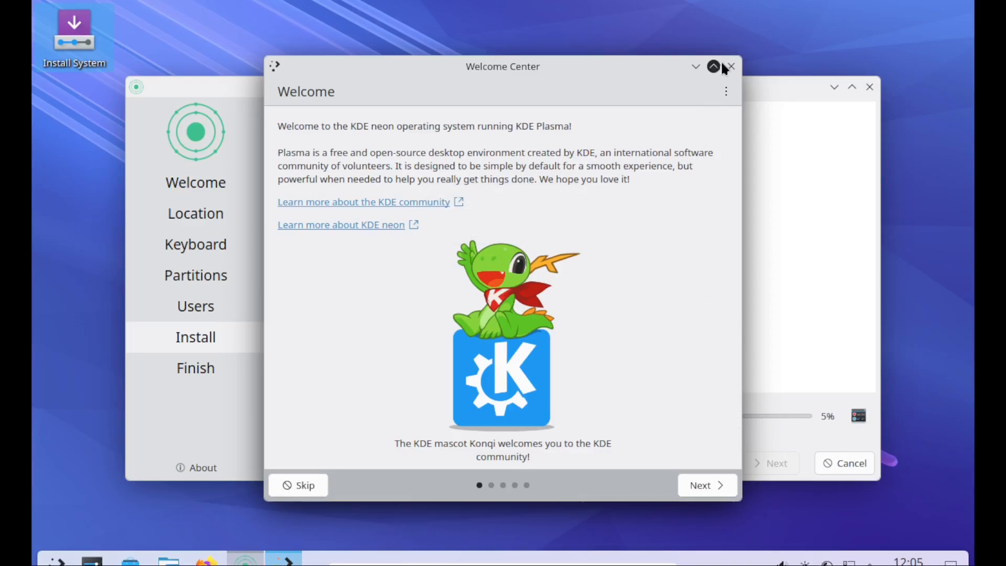
Step: Skip the Welcome Center, finish the installer with Restart now enabled, and reboot into the installed system
{"action": "left_click", "coordinate": [309, 486]}
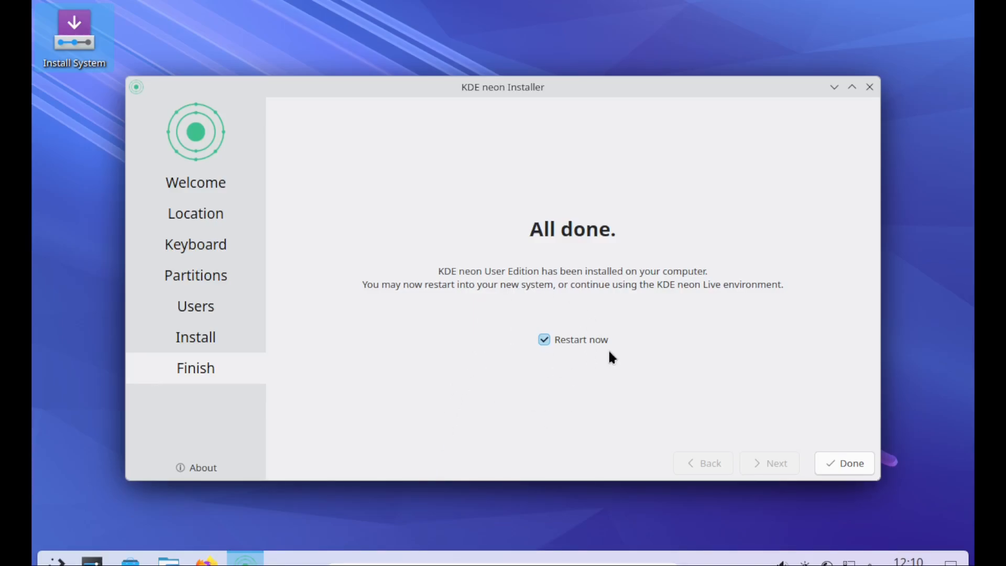
{"action": "left_click", "coordinate": [849, 461]}
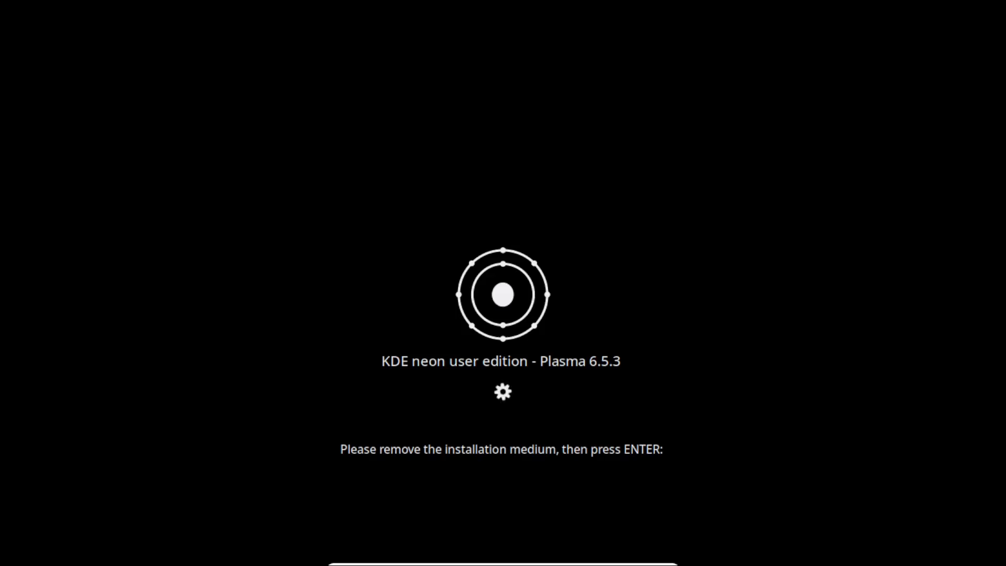
{"action": "key", "text": "Return"}
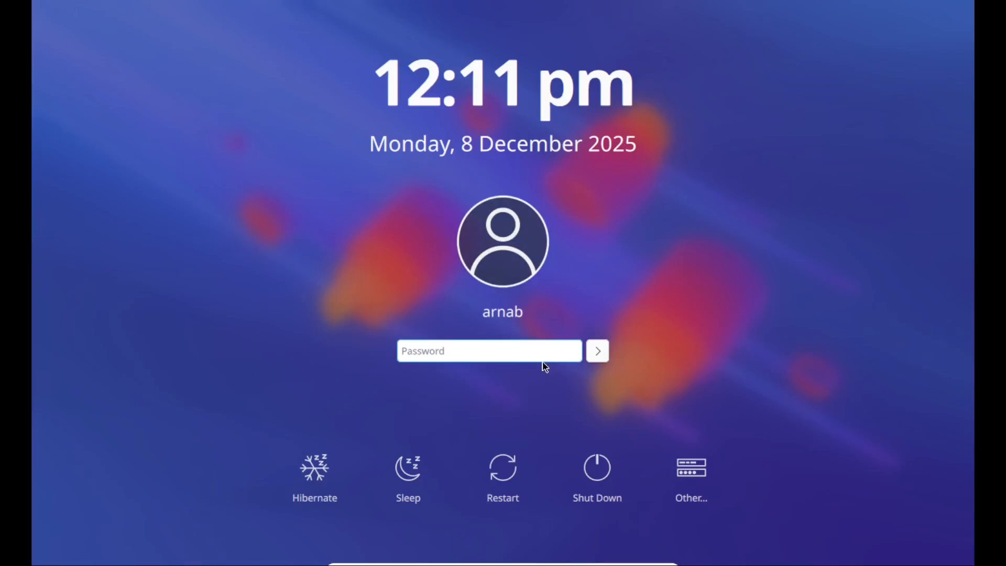
Step: Enter the account password on the login screen and sign in to the installed system
{"action": "type", "text": "••••••••"}
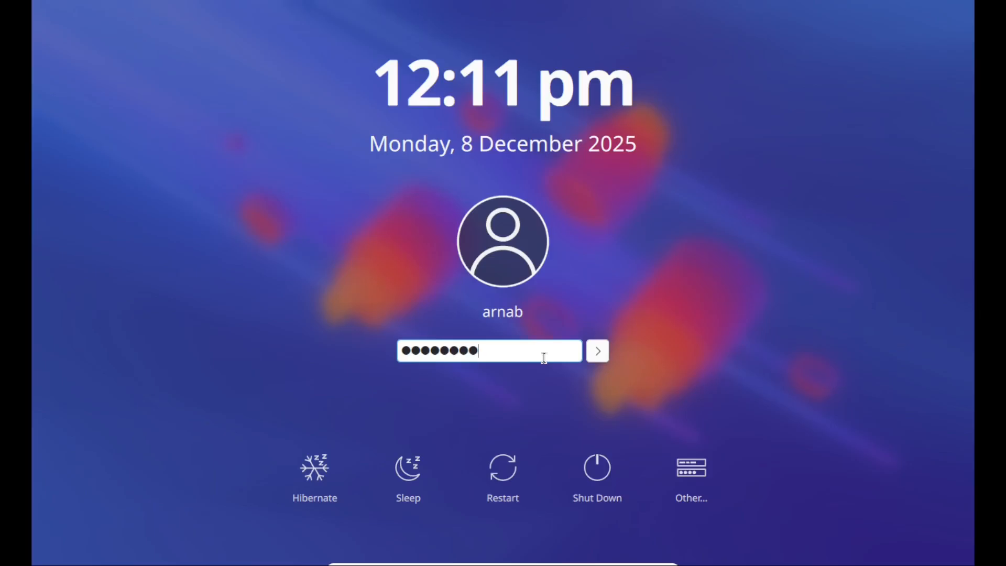
{"action": "type", "text": "•••••"}
{"action": "key", "text": "Return"}
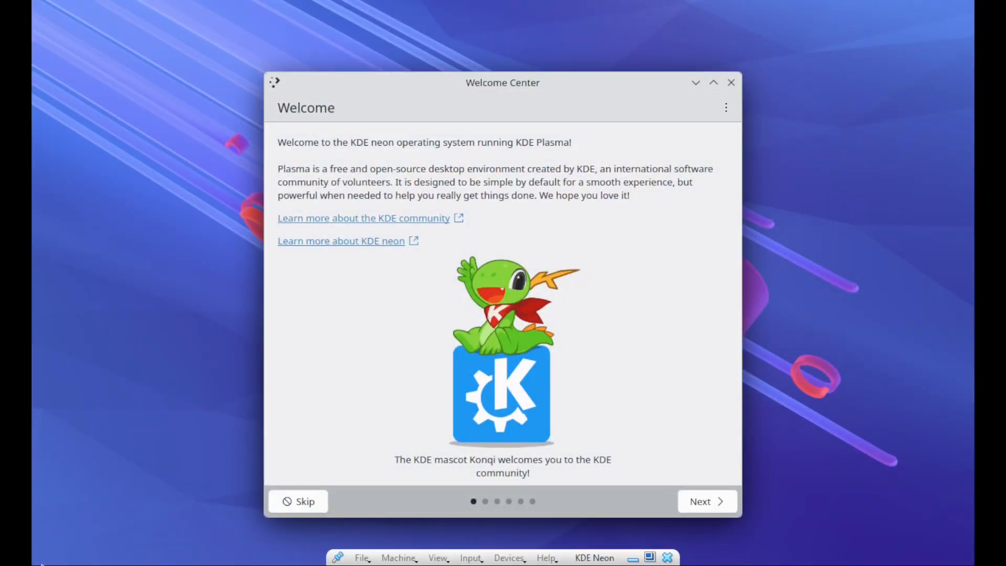
Step: Search the application launcher for "dis" and open Display Configuration
{"action": "left_click", "coordinate": [52, 560]}
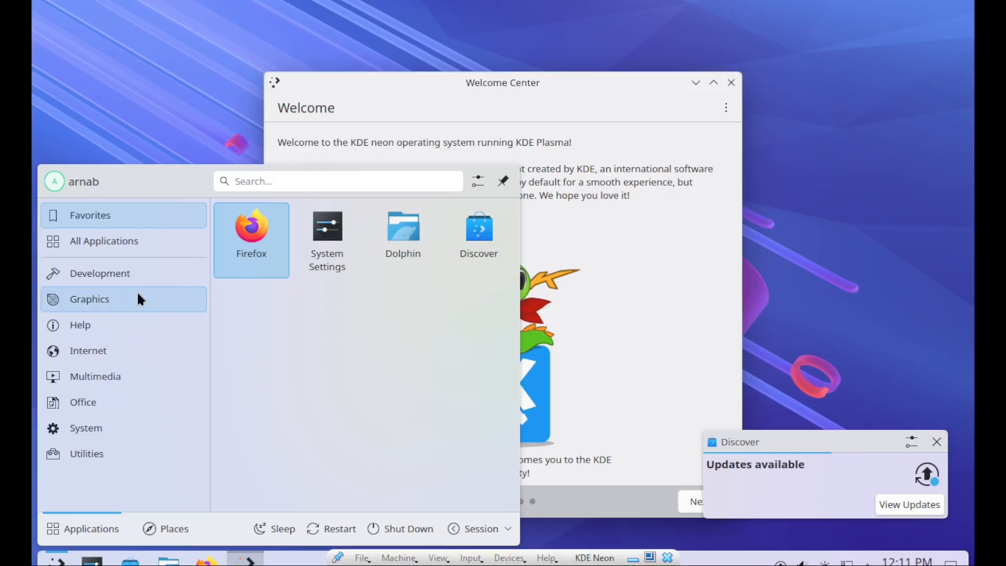
{"action": "left_click", "coordinate": [114, 429]}
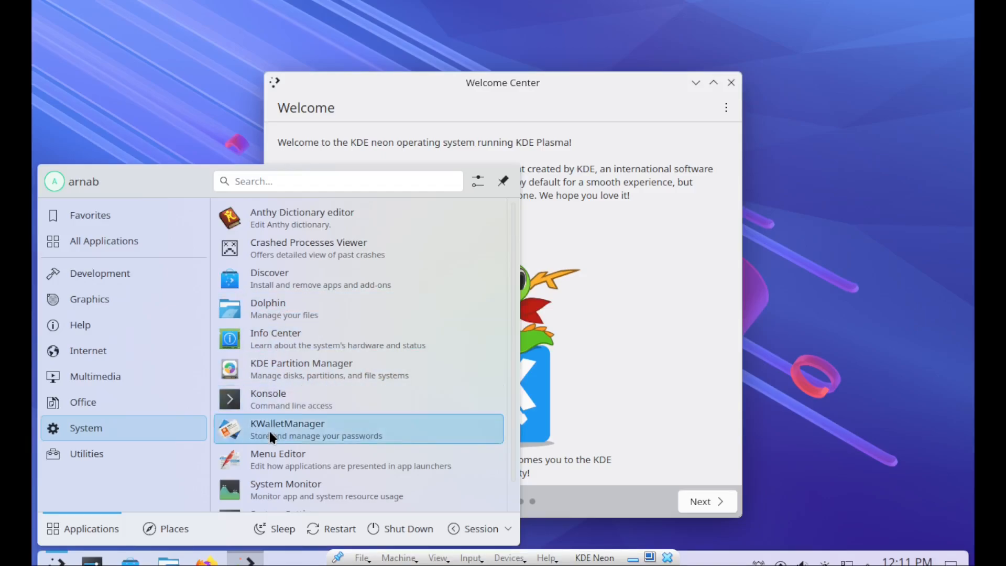
{"action": "scroll", "coordinate": [269, 432], "scroll_direction": "down", "scroll_amount": 1}
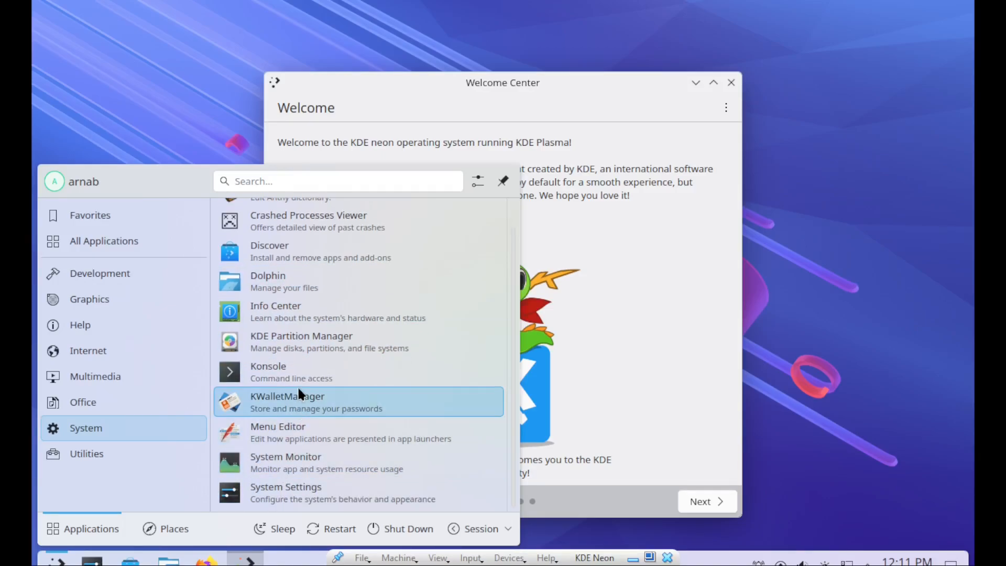
{"action": "scroll", "coordinate": [264, 205], "scroll_direction": "up", "scroll_amount": 1}
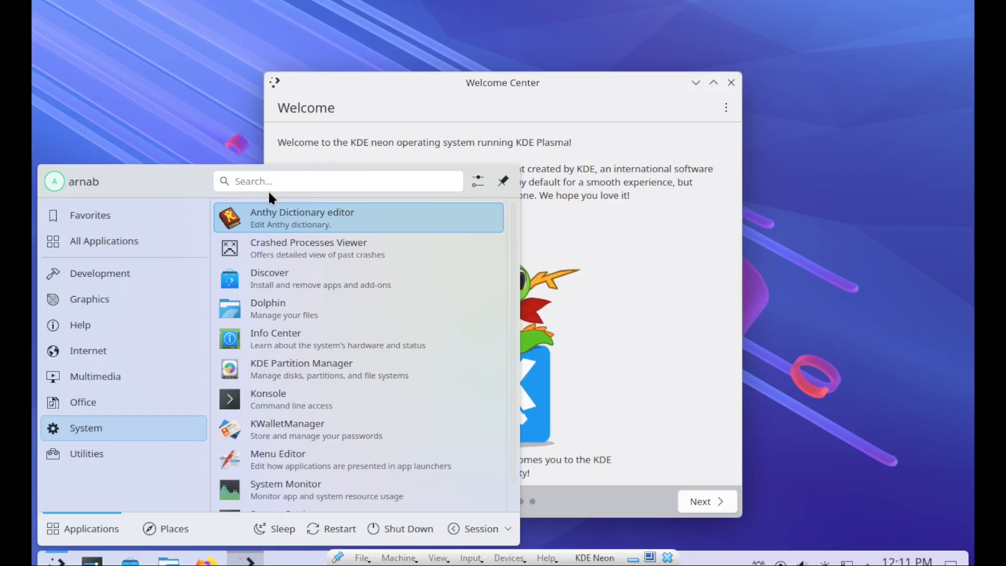
{"action": "type", "text": "di"}
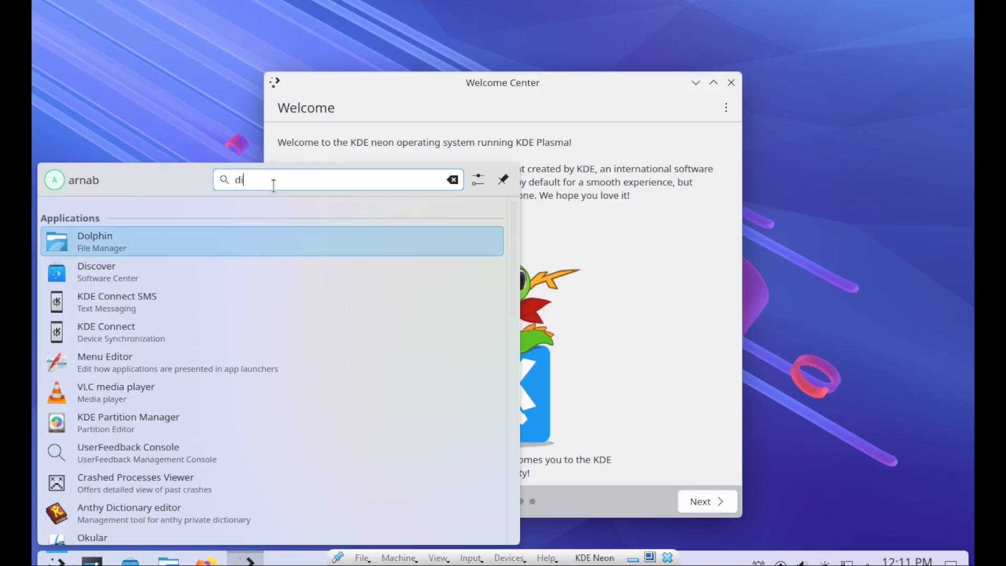
{"action": "type", "text": "s"}
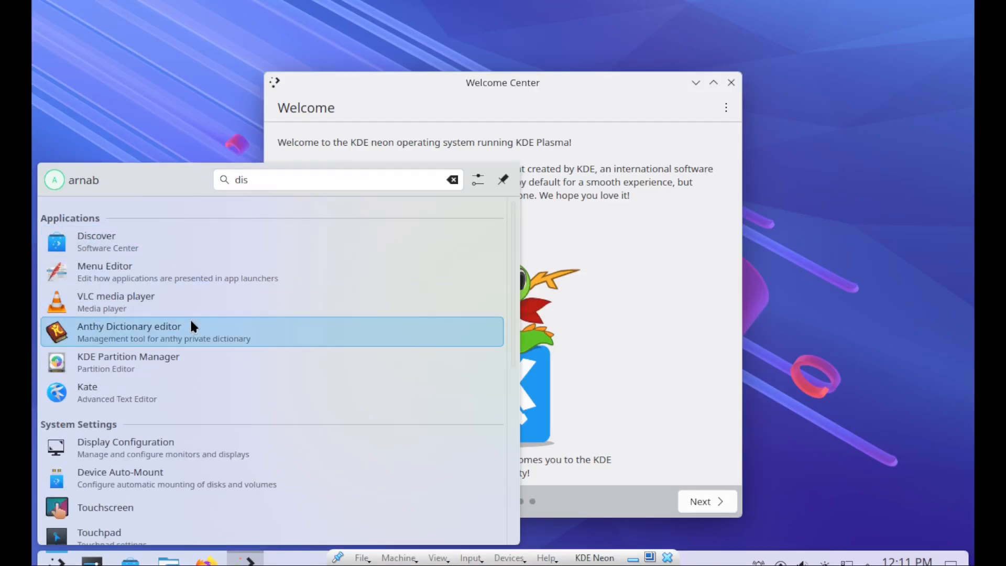
{"action": "left_click", "coordinate": [181, 448]}
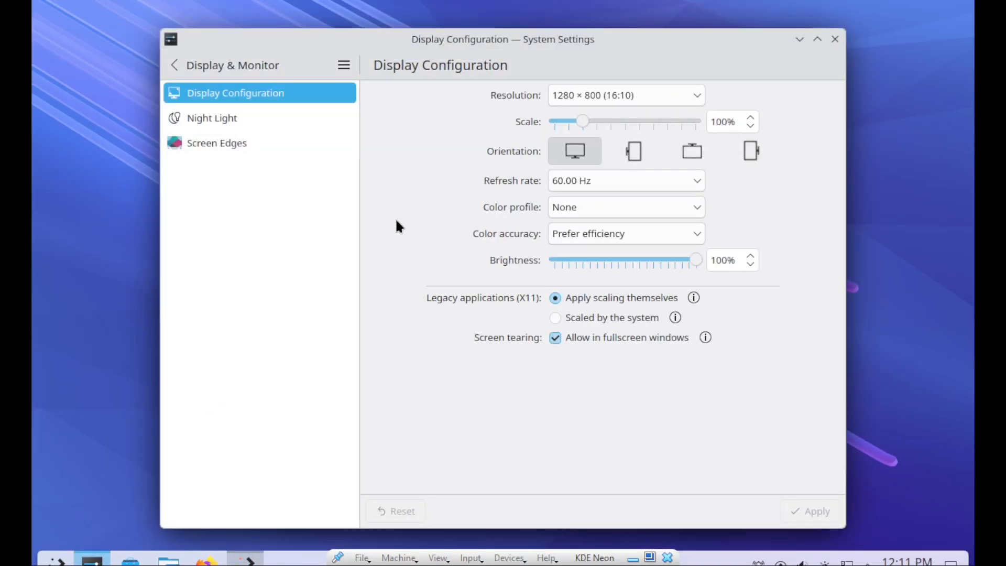
Step: Set the display resolution to 1366 × 768 (16:9), apply and keep it, and close the display settings
{"action": "left_click", "coordinate": [623, 96]}
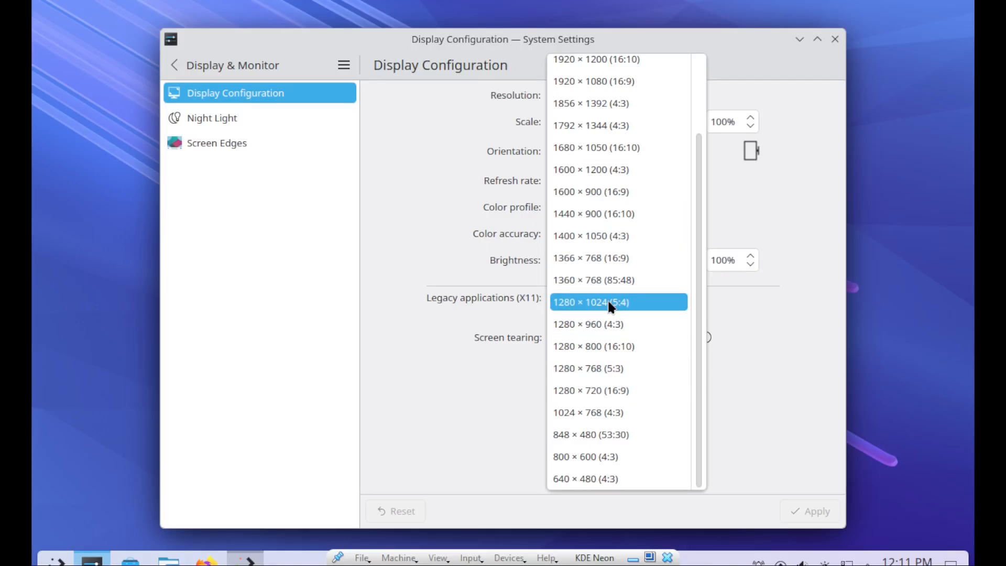
{"action": "left_click", "coordinate": [604, 260]}
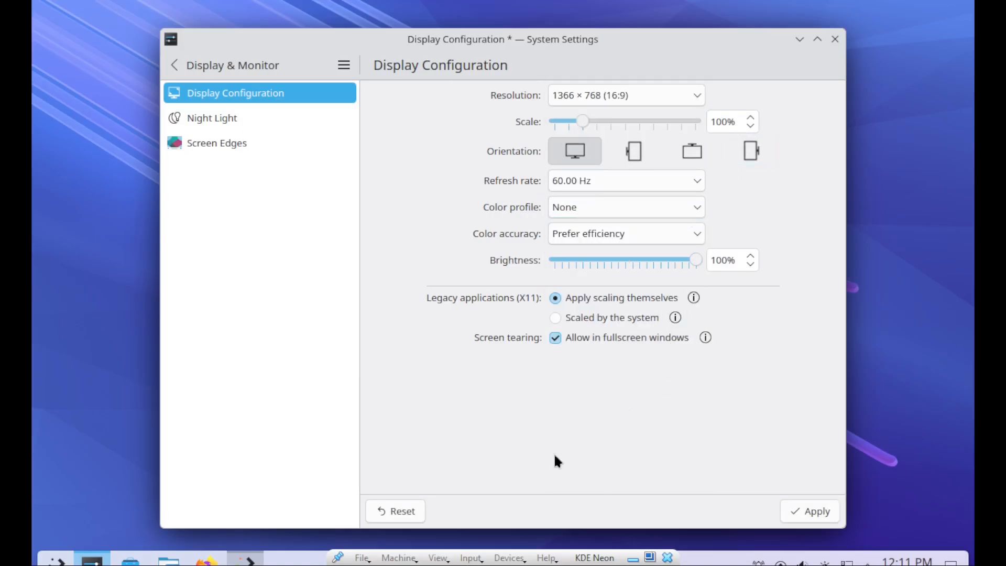
{"action": "left_click", "coordinate": [824, 512]}
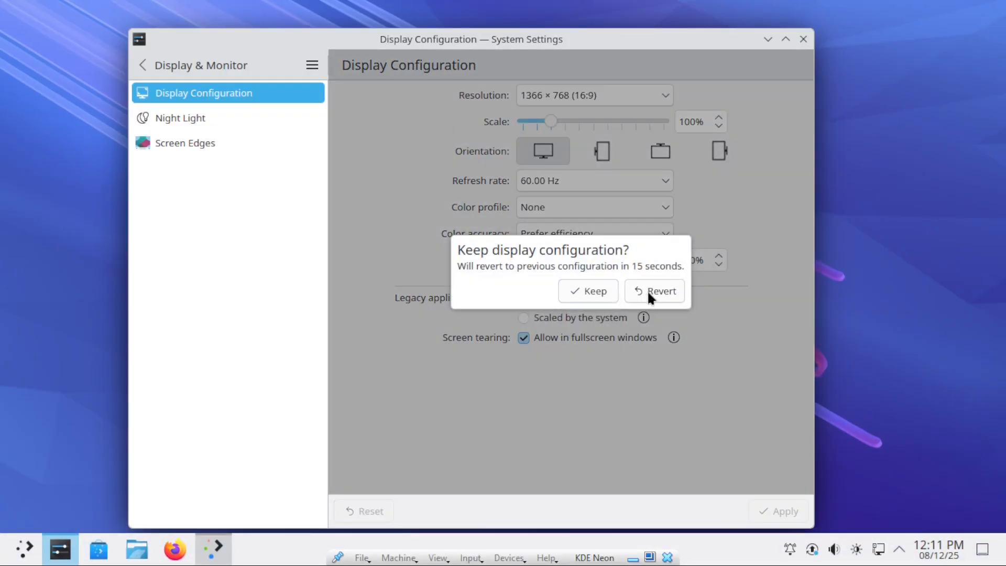
{"action": "left_click", "coordinate": [571, 291]}
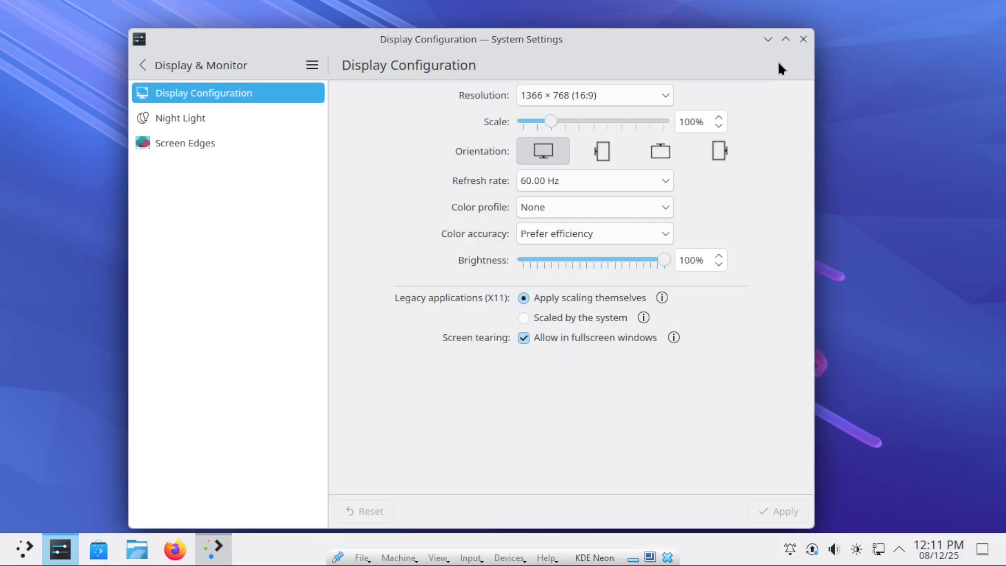
{"action": "left_click", "coordinate": [804, 39]}
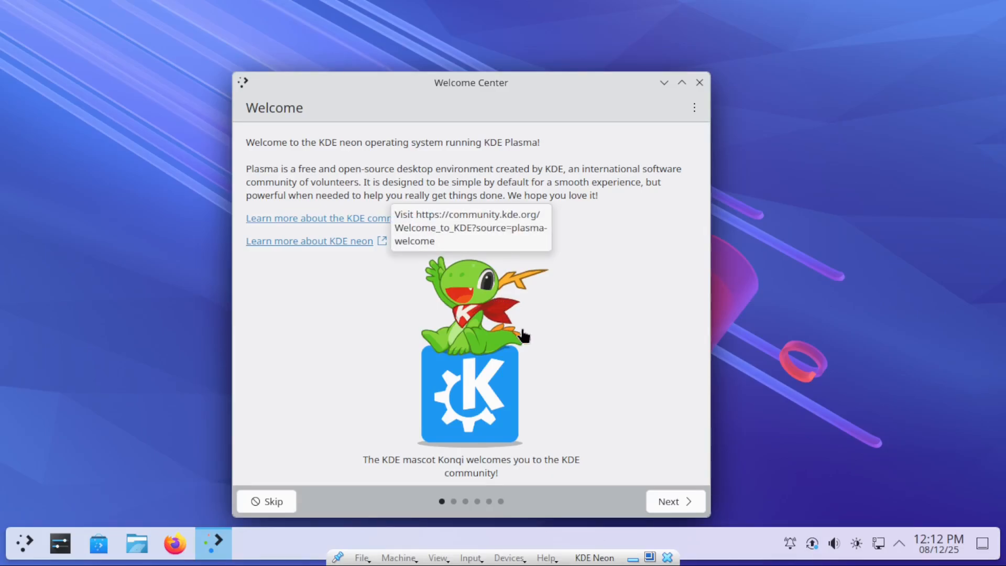
Step: Go through all Welcome Center pages, leaving anonymous usage sharing disabled, and finish it
{"action": "left_click", "coordinate": [681, 502]}
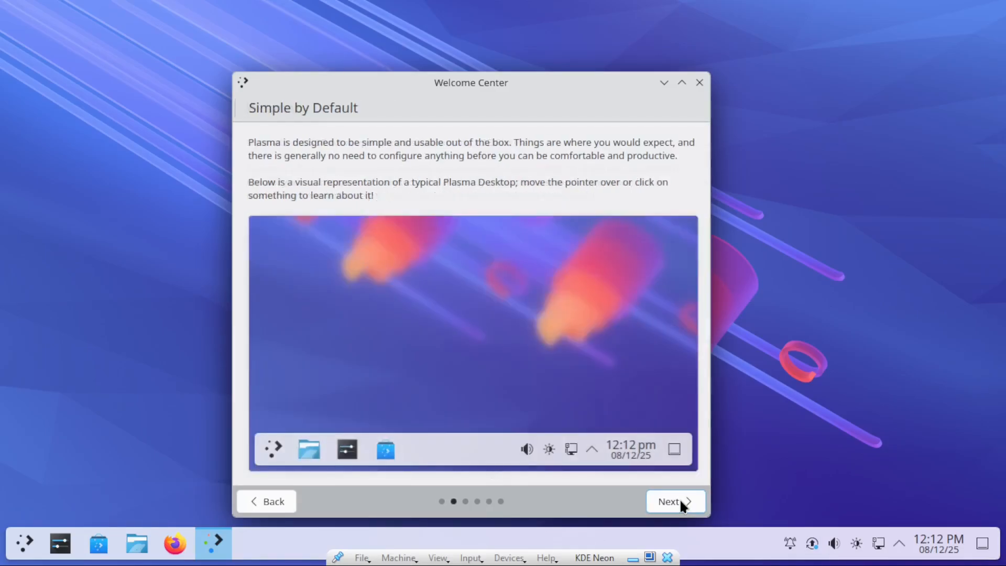
{"action": "left_click", "coordinate": [681, 502]}
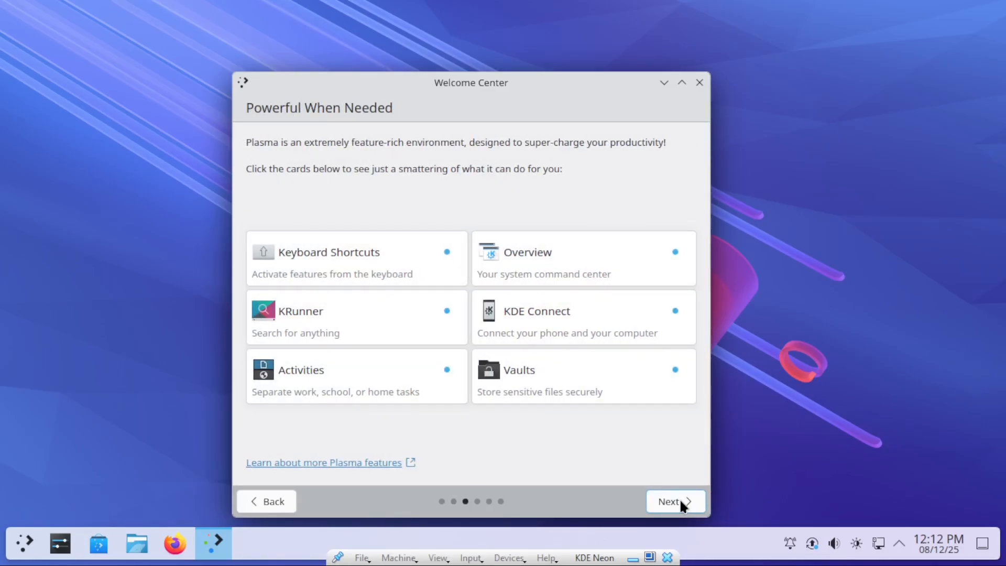
{"action": "left_click", "coordinate": [680, 502]}
{"action": "left_click", "coordinate": [681, 502]}
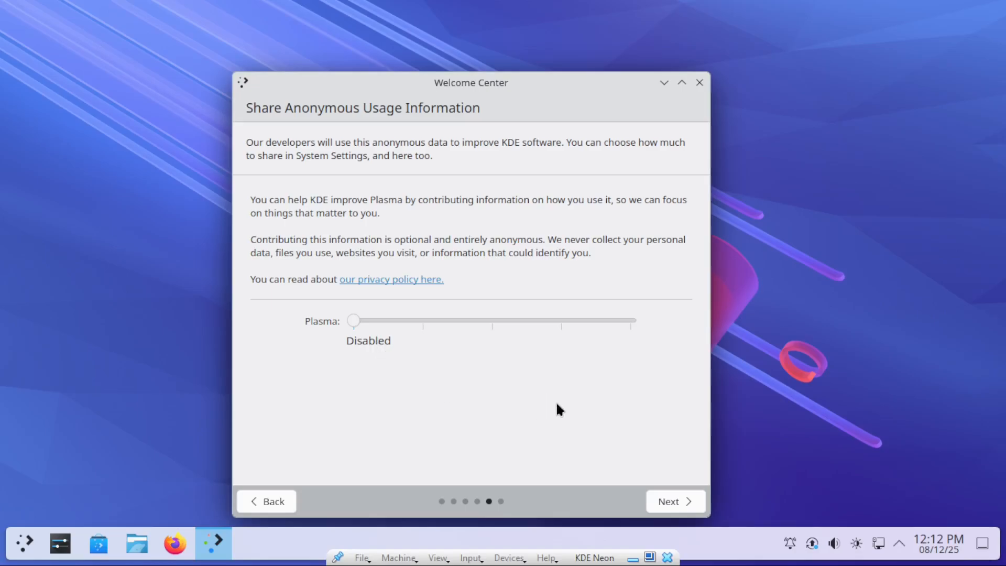
{"action": "left_click", "coordinate": [671, 502]}
{"action": "left_click", "coordinate": [676, 501]}
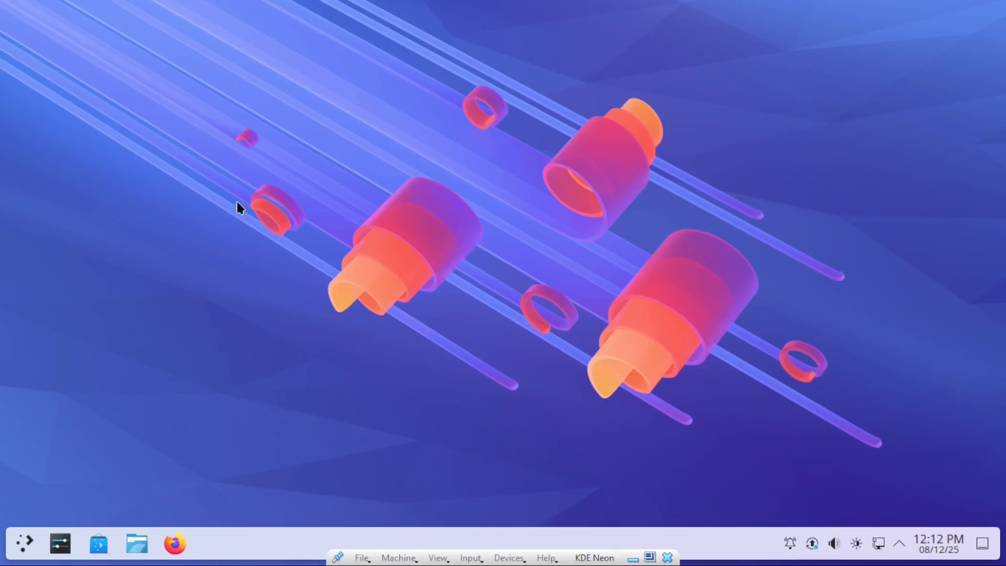
{"action": "left_click", "coordinate": [31, 532]}
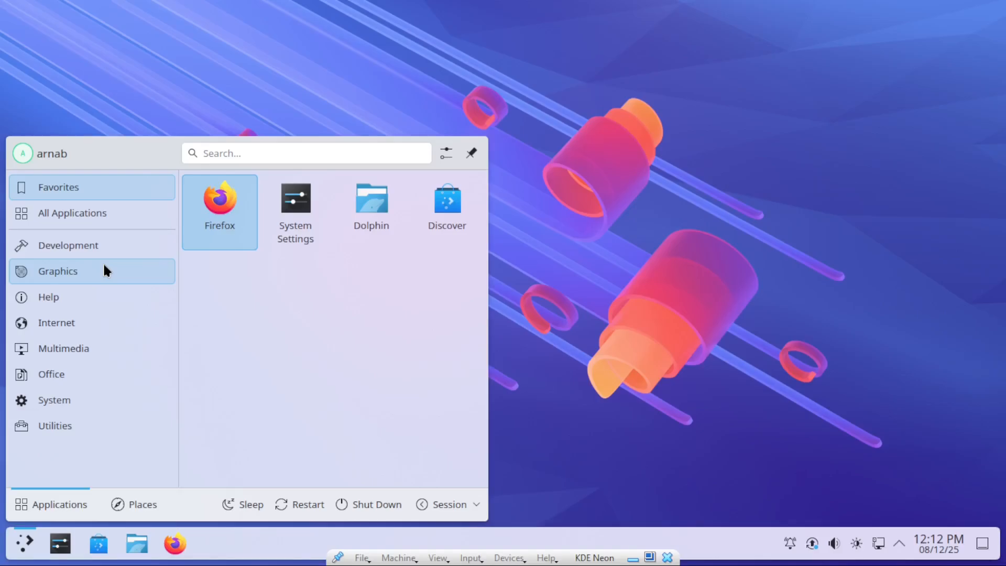
{"action": "mouse_move", "coordinate": [103, 262]}
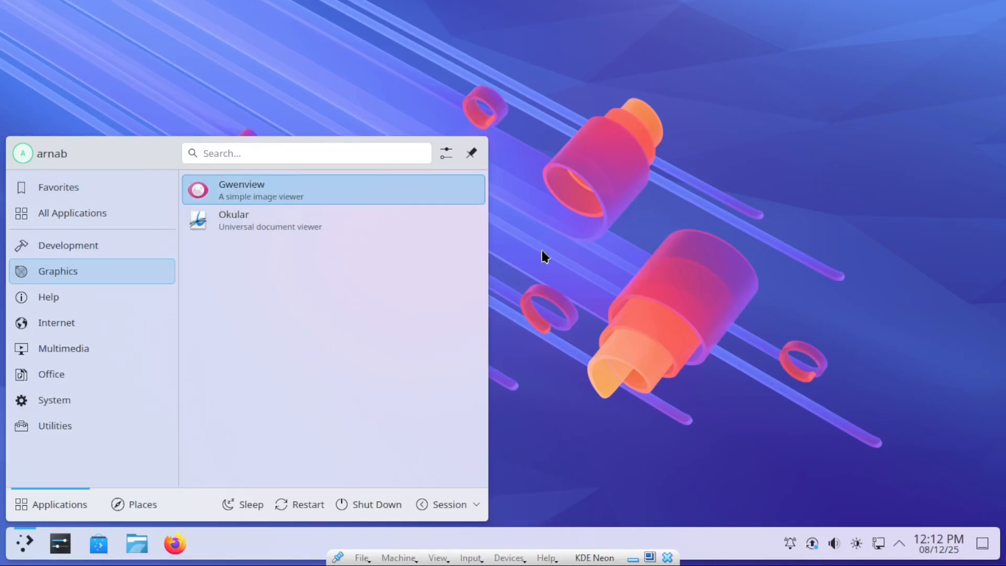
{"action": "right_click", "coordinate": [546, 201]}
{"action": "left_click", "coordinate": [320, 226]}
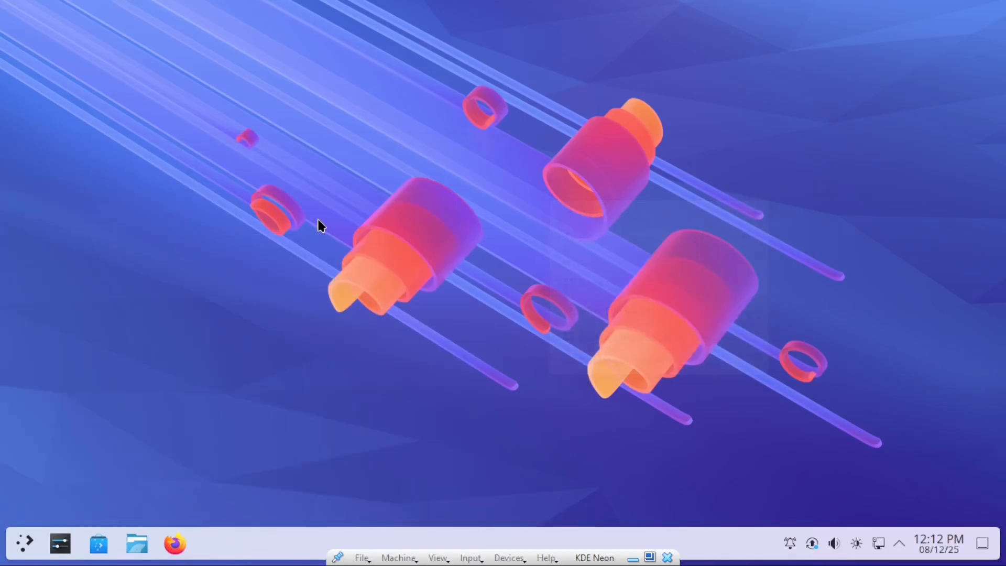
Step: Open the desktop wallpaper settings and preview the Altai, Autumn 5.5 and By the water wallpapers
{"action": "right_click", "coordinate": [321, 226]}
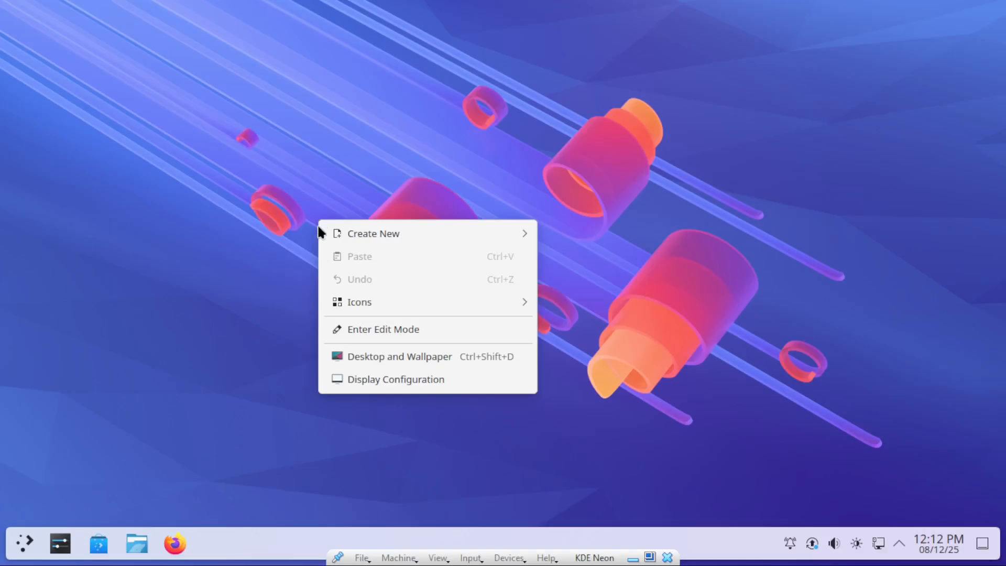
{"action": "left_click", "coordinate": [347, 356]}
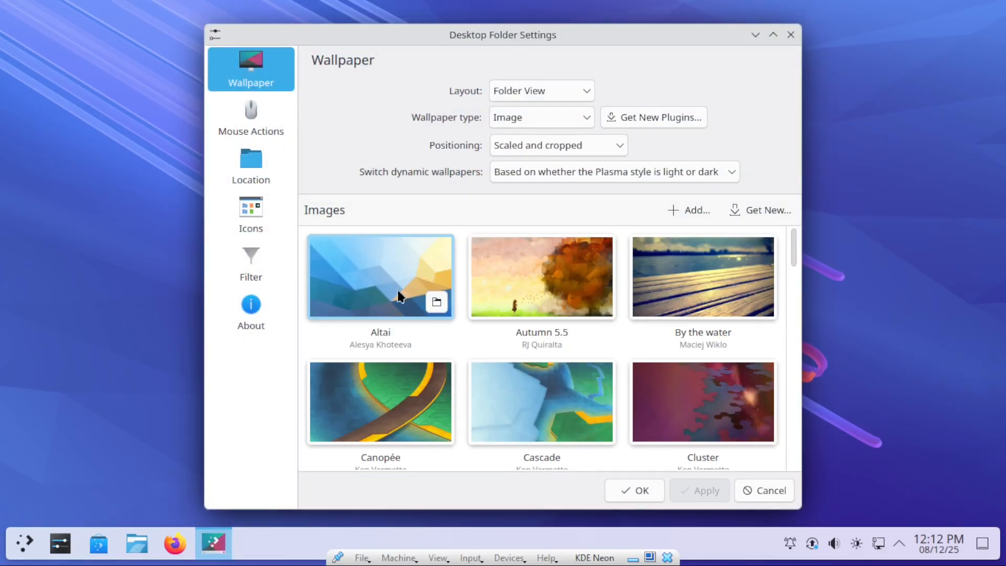
{"action": "left_click", "coordinate": [383, 281]}
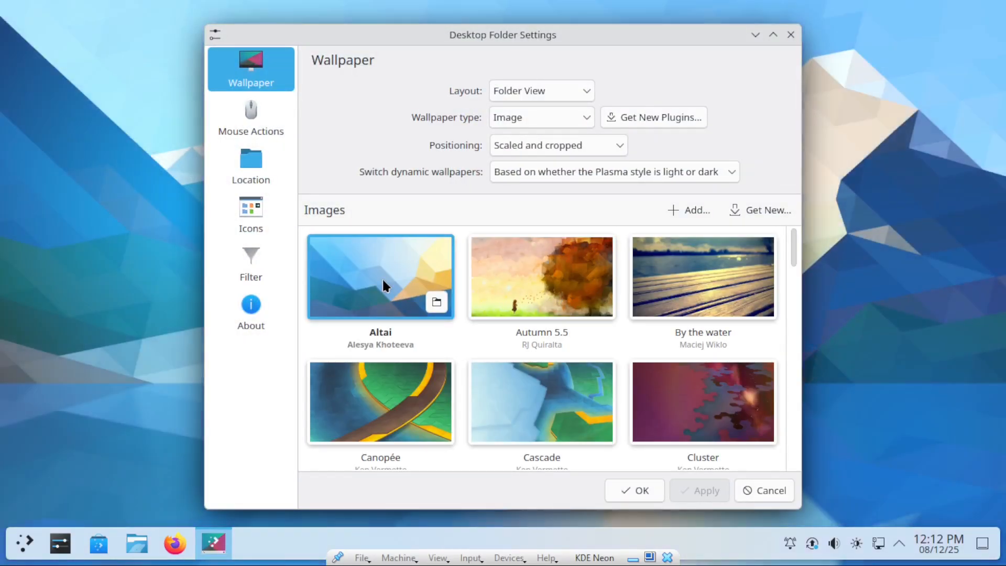
{"action": "left_click", "coordinate": [542, 283]}
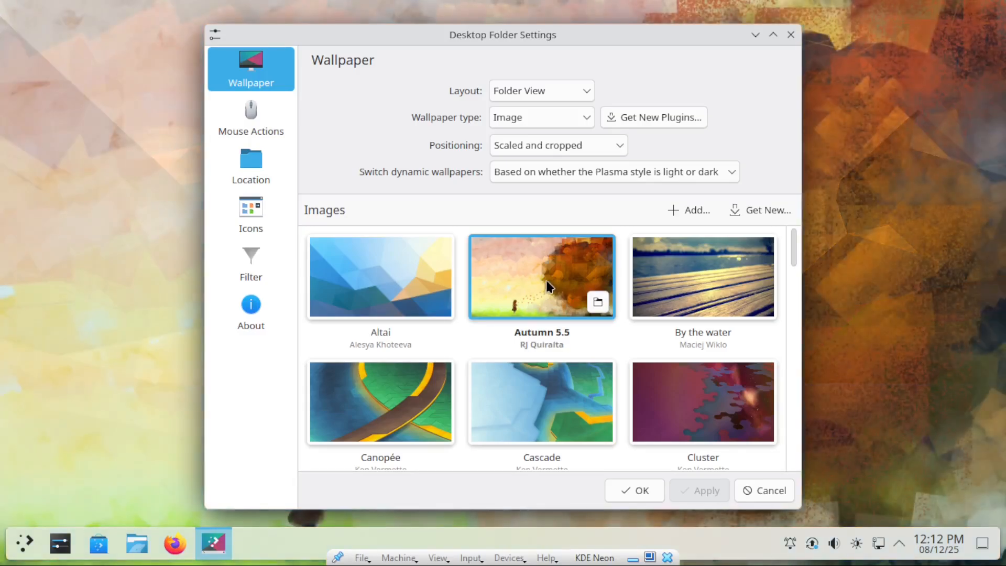
{"action": "left_click", "coordinate": [701, 286]}
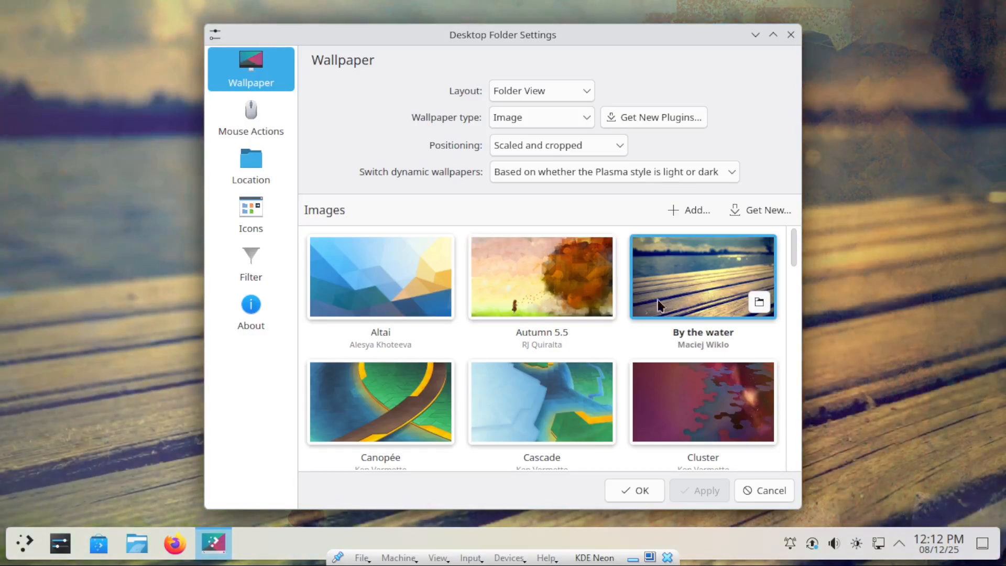
Step: Preview the Canopée, Cascade, Cluster and Coast wallpapers on the desktop
{"action": "left_click", "coordinate": [395, 386]}
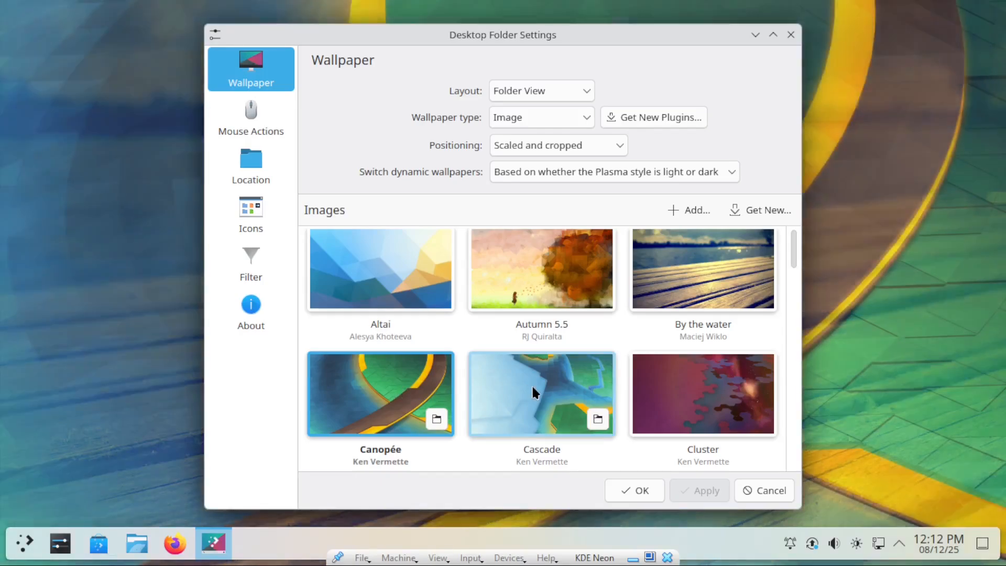
{"action": "left_click", "coordinate": [531, 384]}
{"action": "scroll", "coordinate": [572, 397], "scroll_direction": "down", "scroll_amount": 1}
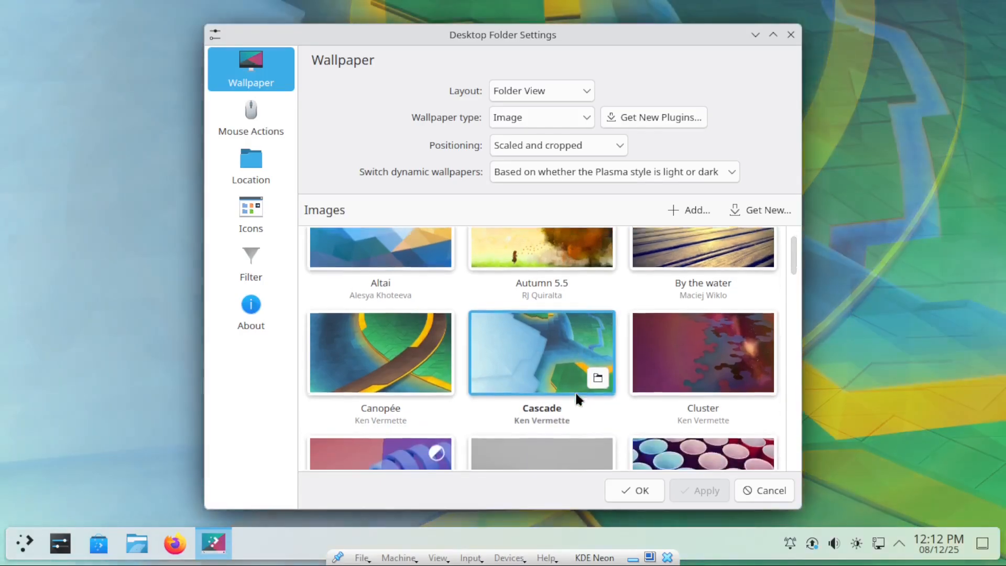
{"action": "left_click", "coordinate": [715, 352]}
{"action": "scroll", "coordinate": [577, 364], "scroll_direction": "down", "scroll_amount": 3}
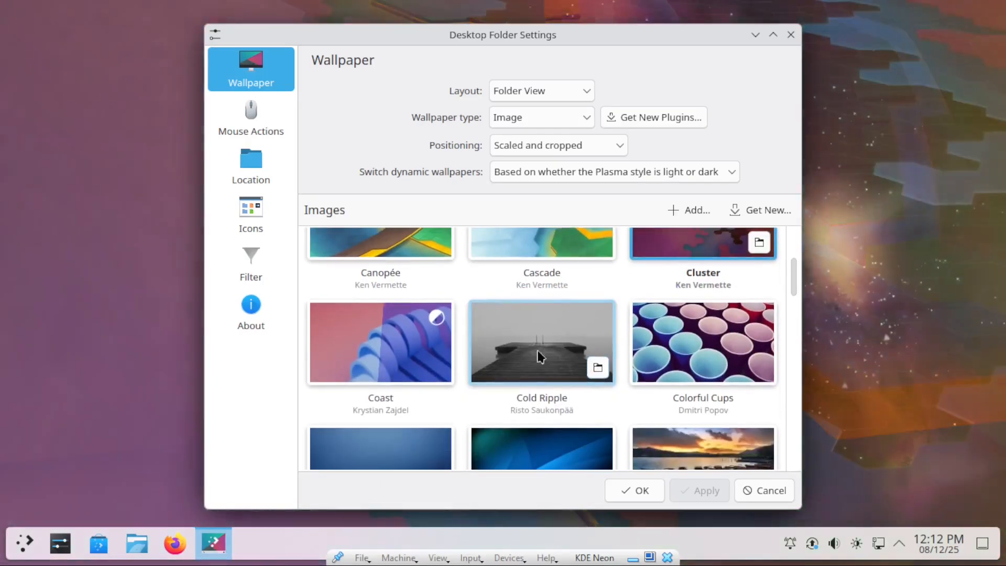
{"action": "left_click", "coordinate": [400, 341]}
Step: Preview the Mountain wallpaper and look through the rest of the wallpaper collection
{"action": "scroll", "coordinate": [540, 361], "scroll_direction": "down", "scroll_amount": 6}
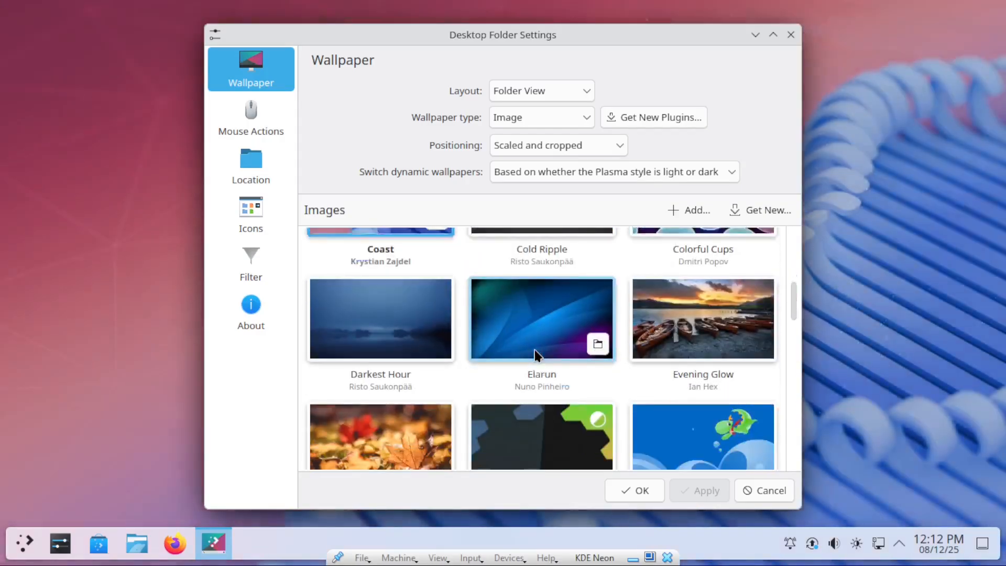
{"action": "scroll", "coordinate": [538, 357], "scroll_direction": "down", "scroll_amount": 5}
{"action": "left_click", "coordinate": [507, 390]}
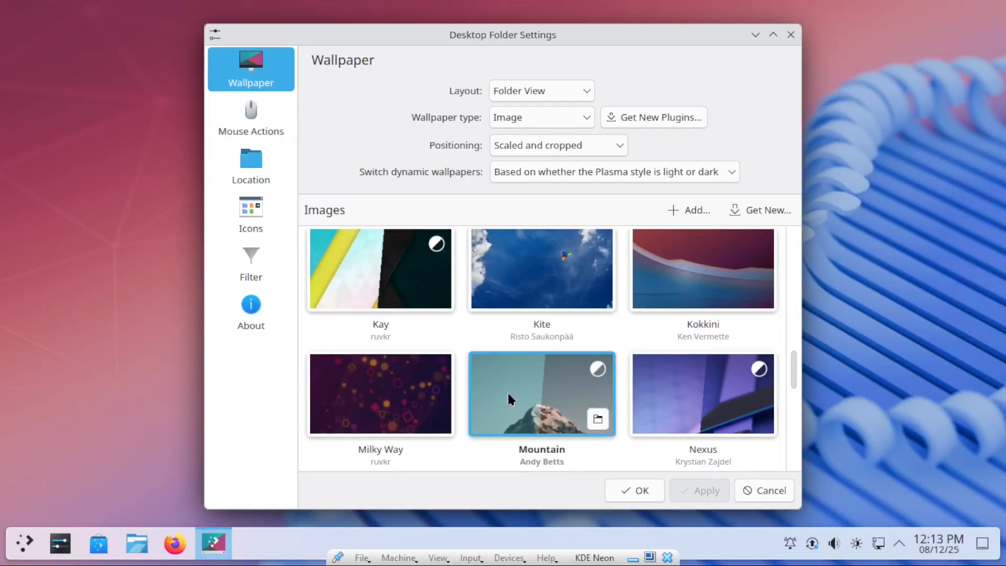
{"action": "scroll", "coordinate": [482, 364], "scroll_direction": "down", "scroll_amount": 8}
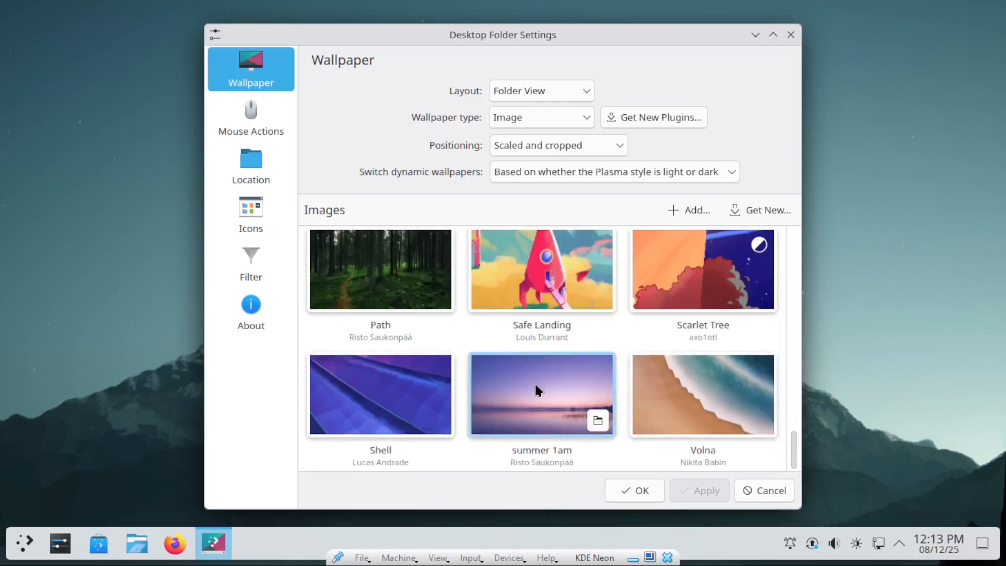
{"action": "scroll", "coordinate": [535, 381], "scroll_direction": "up", "scroll_amount": 15}
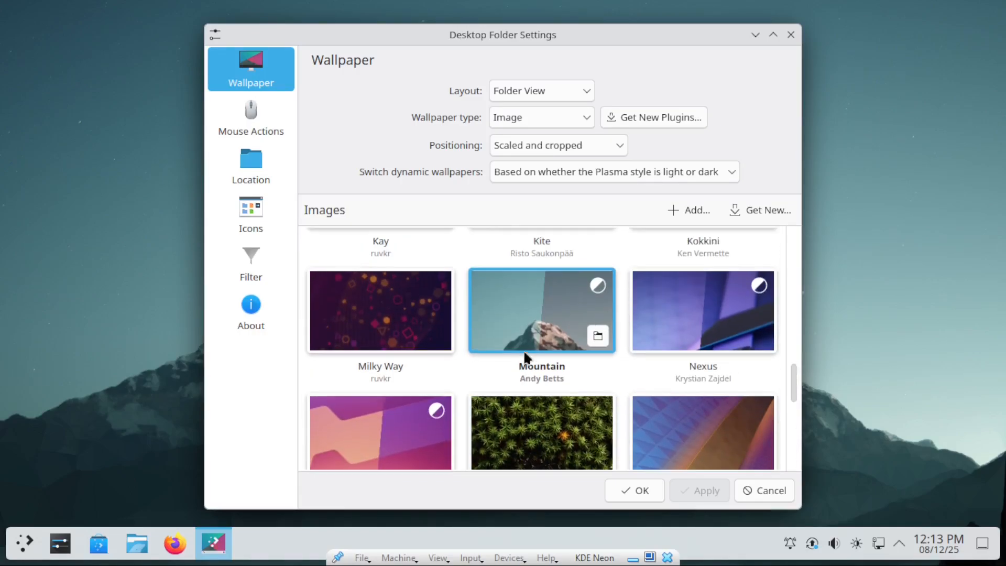
{"action": "scroll", "coordinate": [502, 325], "scroll_direction": "up", "scroll_amount": 3}
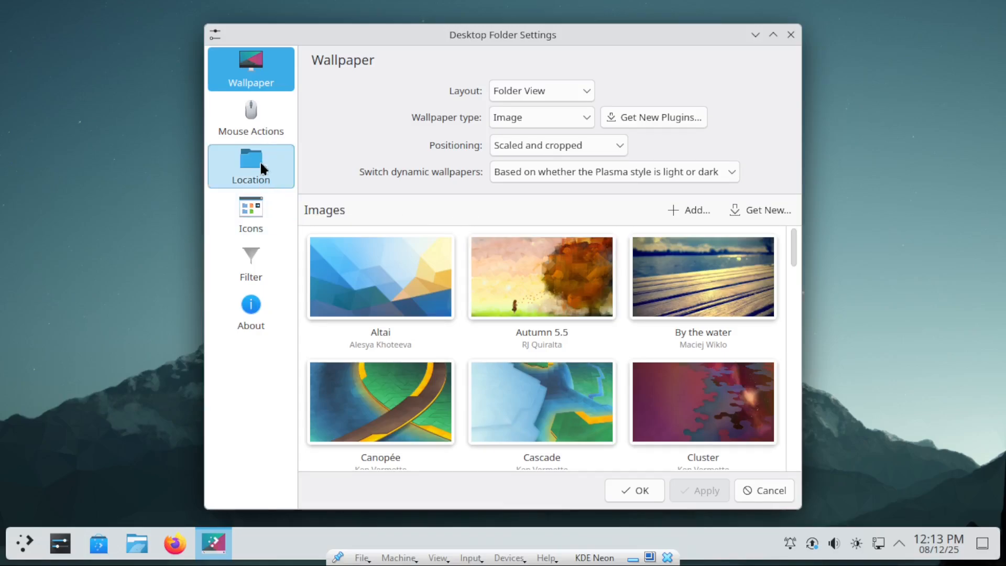
Step: Look through the Mouse Actions and Location pages of the desktop folder settings and close the dialog without applying a wallpaper
{"action": "left_click", "coordinate": [260, 121]}
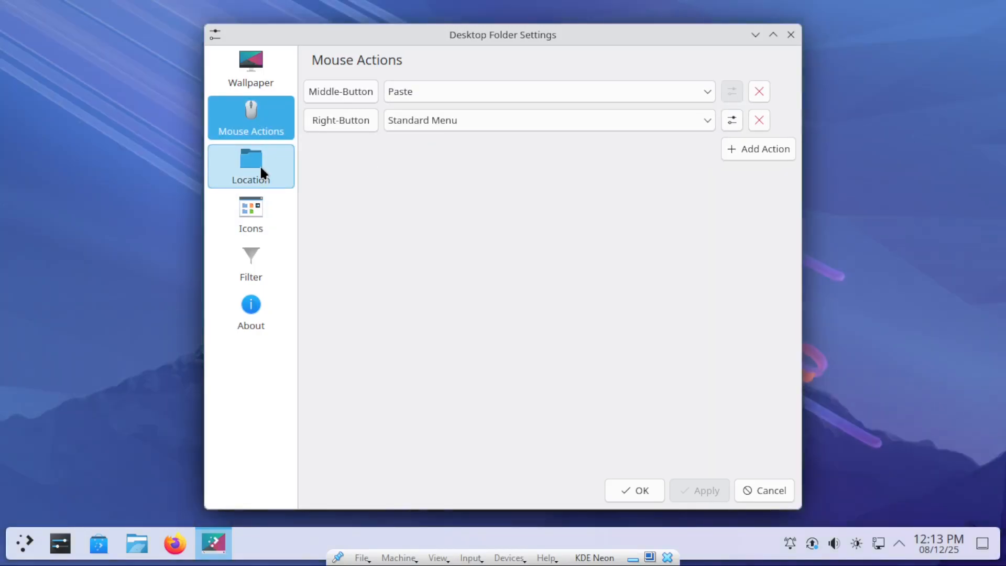
{"action": "left_click", "coordinate": [260, 165]}
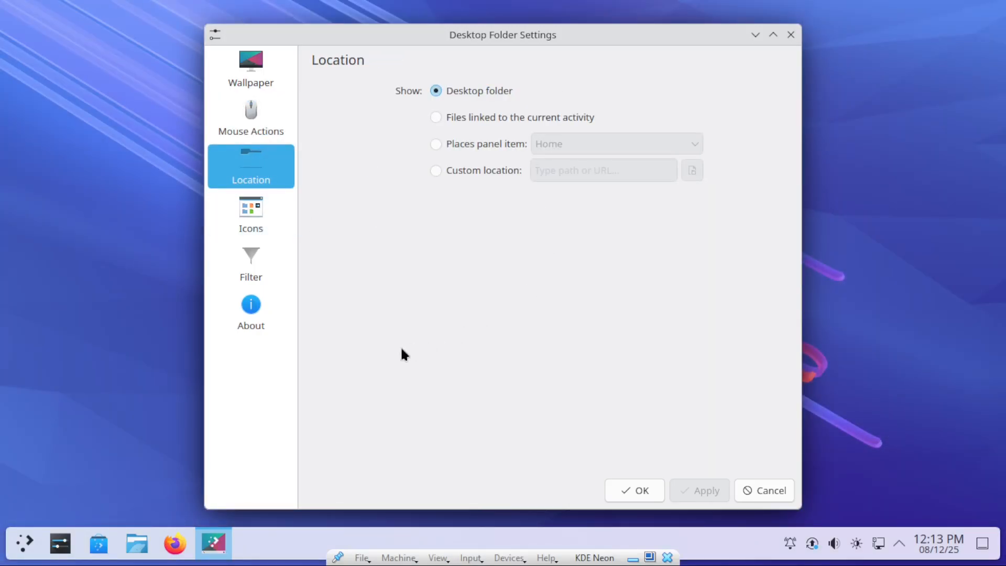
{"action": "left_click", "coordinate": [790, 34]}
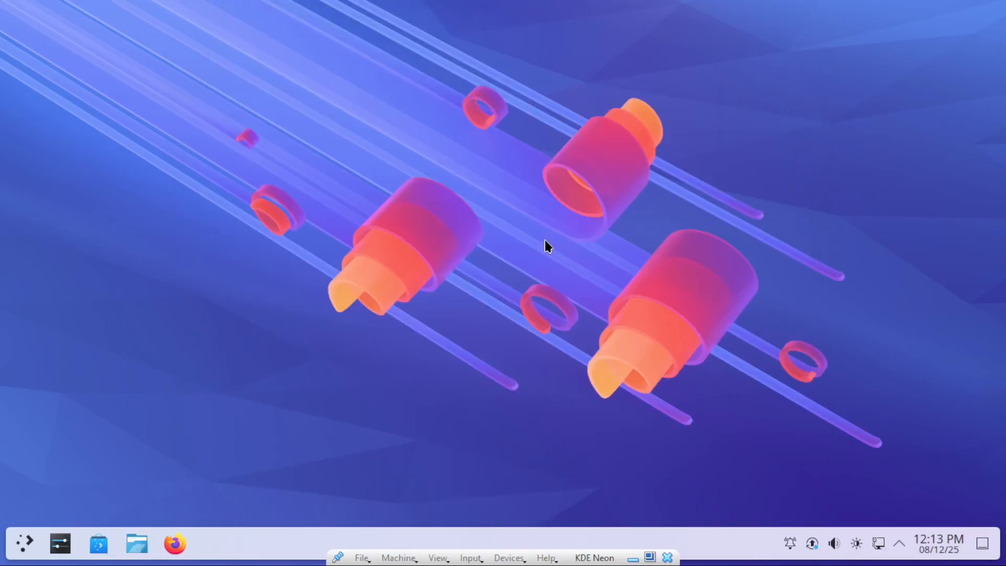
Step: Check for available system updates in Discover and close it
{"action": "left_click", "coordinate": [812, 544]}
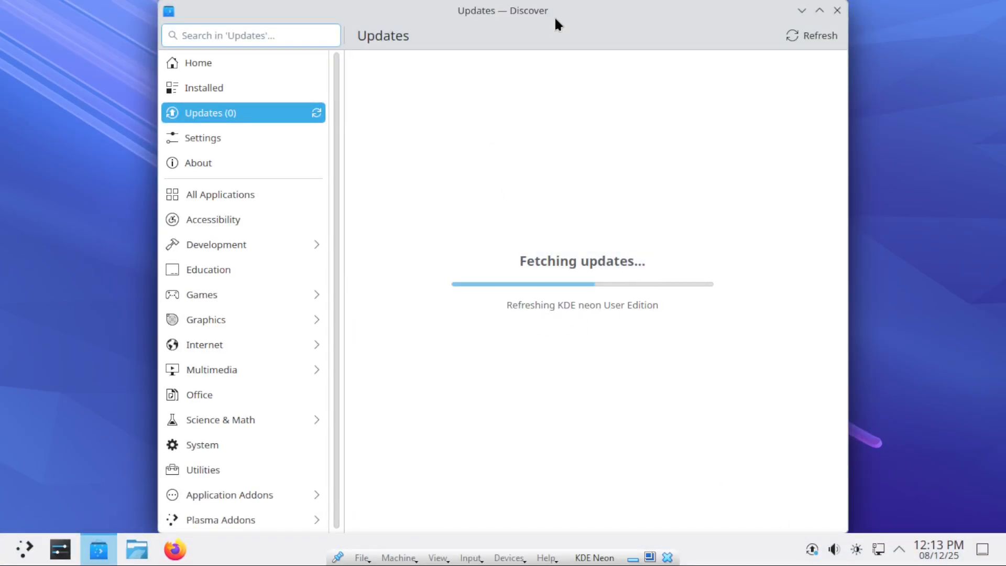
{"action": "left_click_drag", "start_coordinate": [554, 21], "coordinate": [425, 28]}
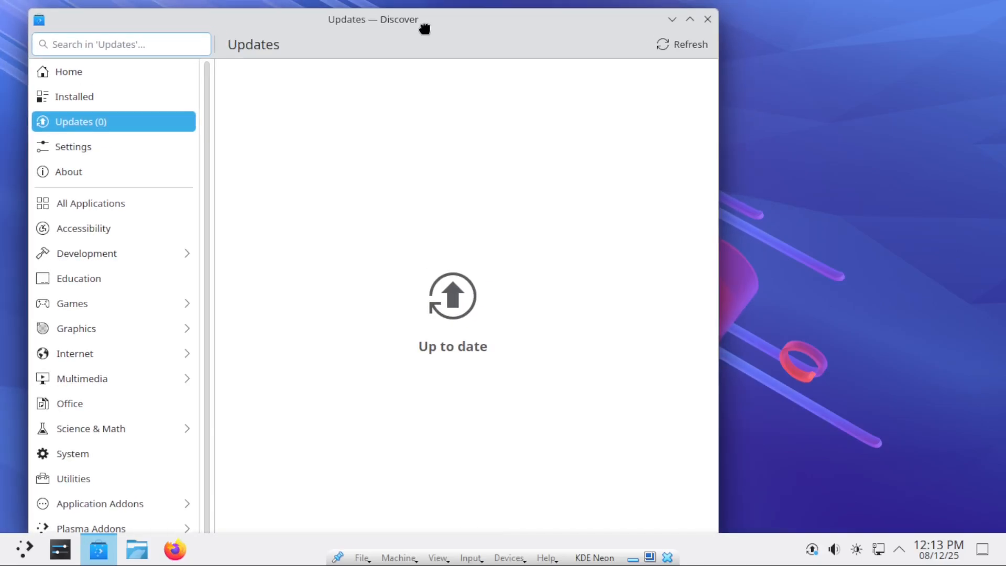
{"action": "left_click", "coordinate": [670, 40]}
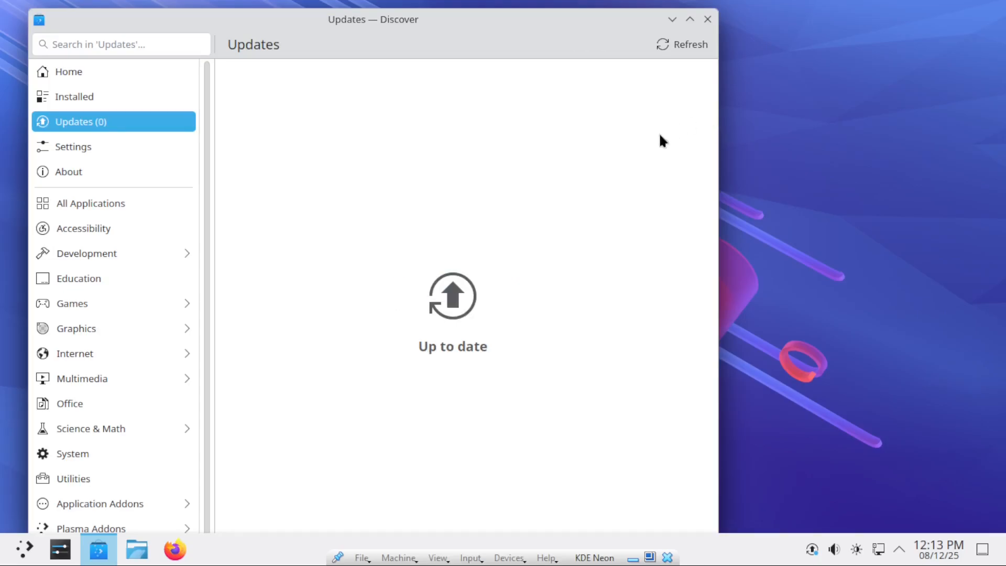
{"action": "left_click", "coordinate": [708, 19]}
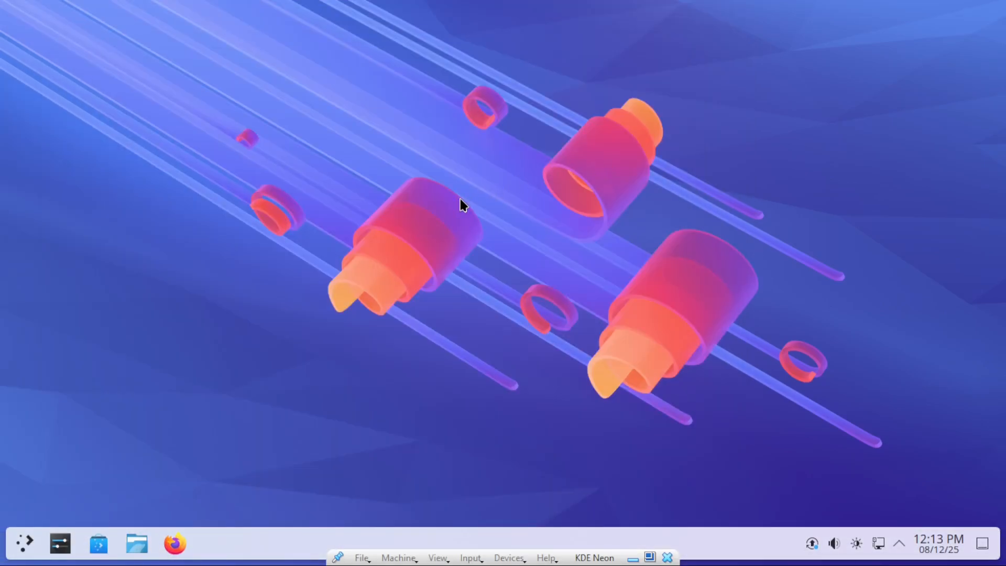